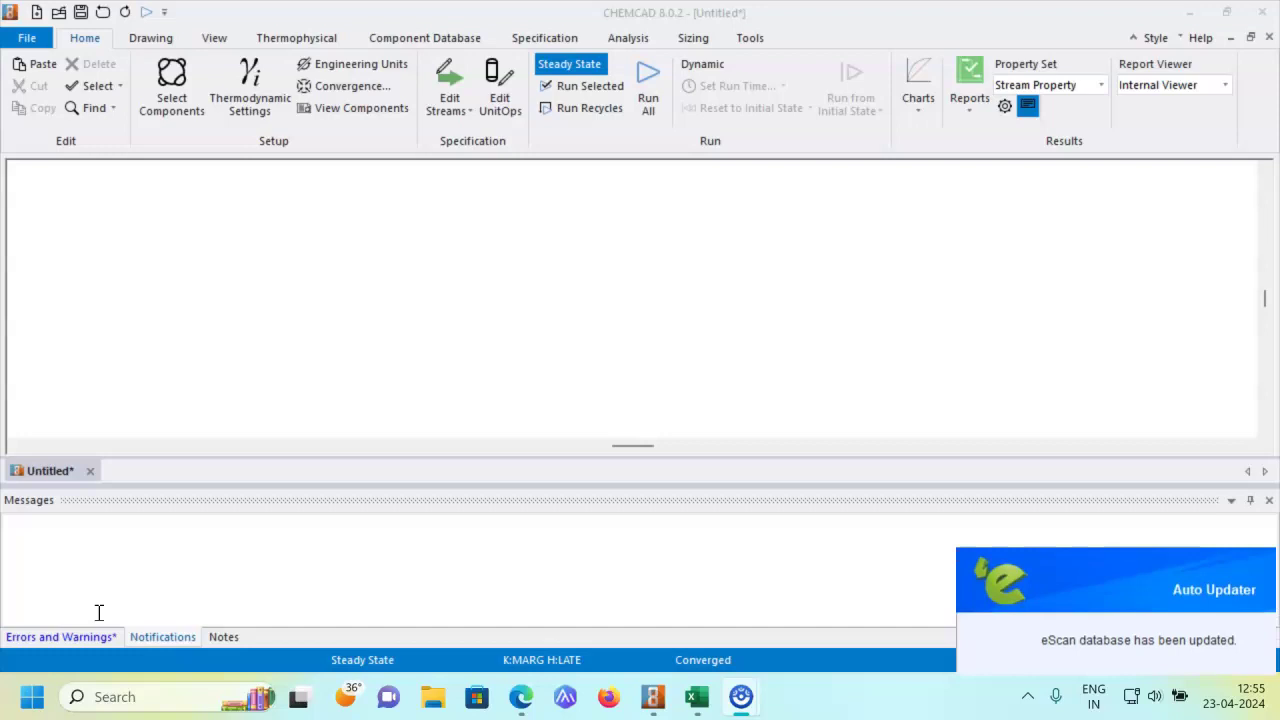
# - Bring up the Excel Book1 sheet of 338.15 K T, P, x1 and y1 VLE data
pyautogui.hotkey('alt', 'Tab')
pyautogui.press('Down')
pyautogui.press('Right')
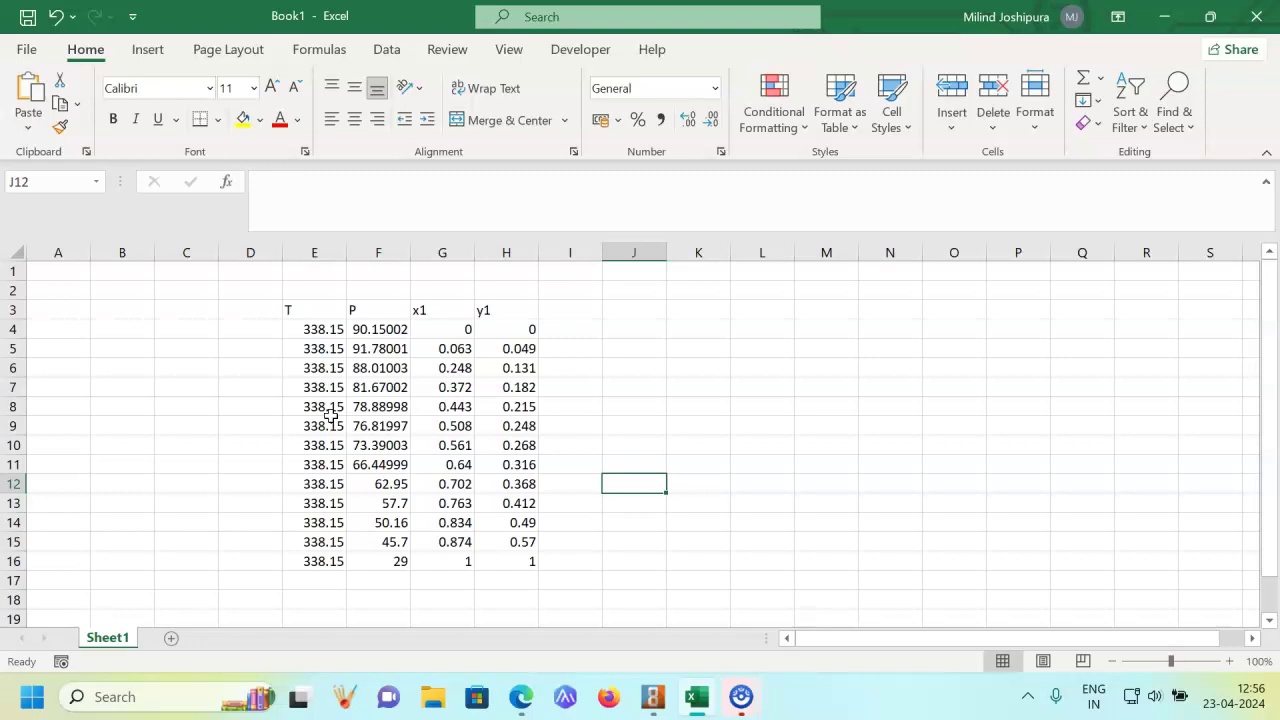
# - Back in CHEMCAD, keep diethyl ketone and n-hexane as the selected components
pyautogui.hotkey('alt', 'Tab')
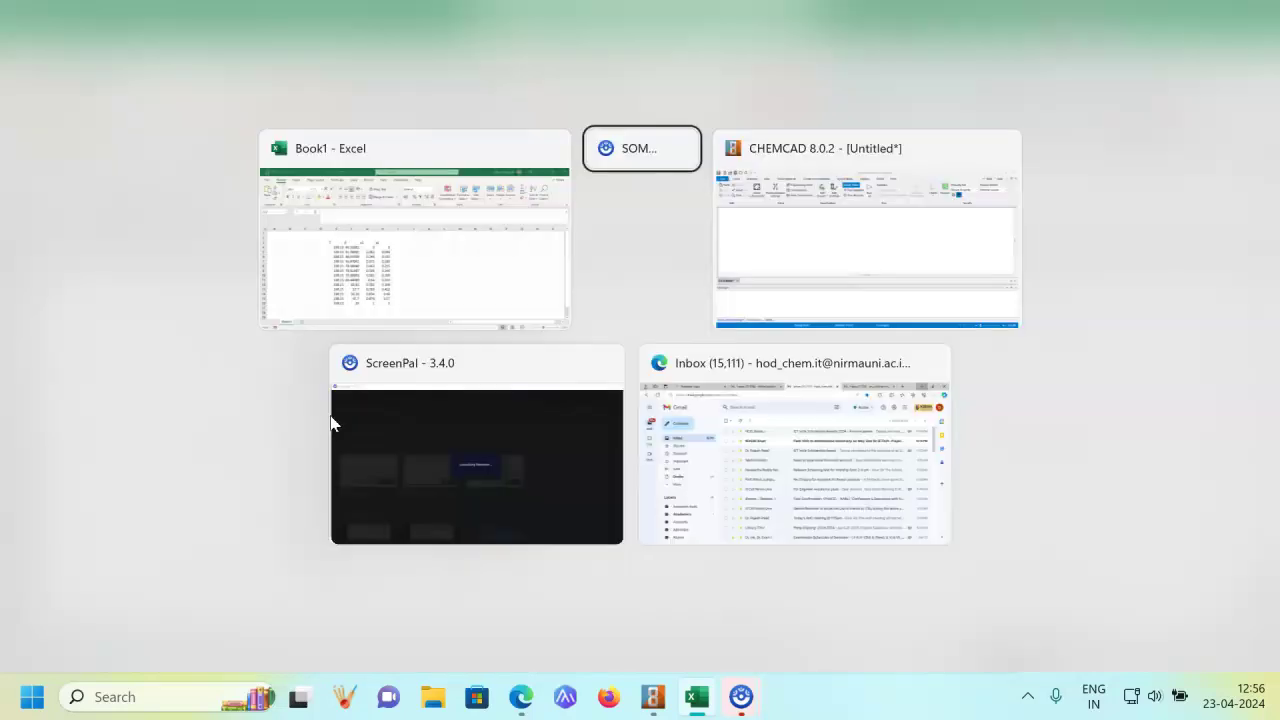
pyautogui.hotkey('alt', 'Tab')
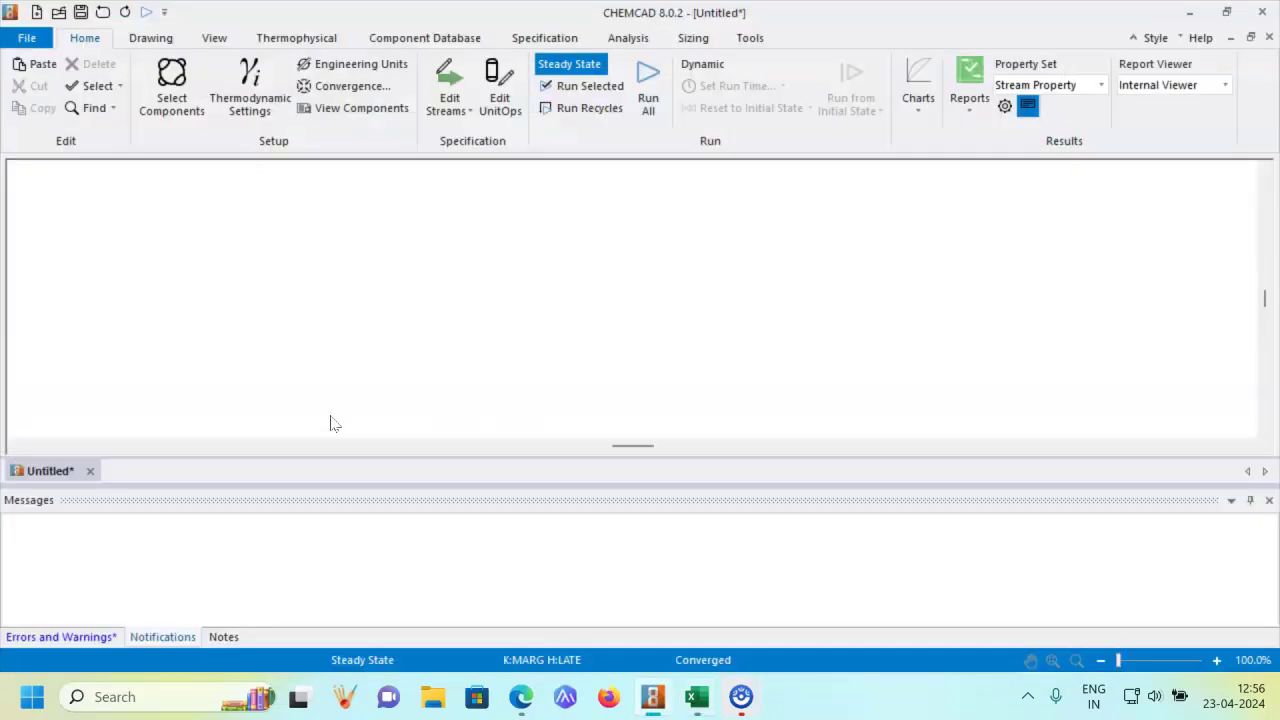
pyautogui.click(171, 82)
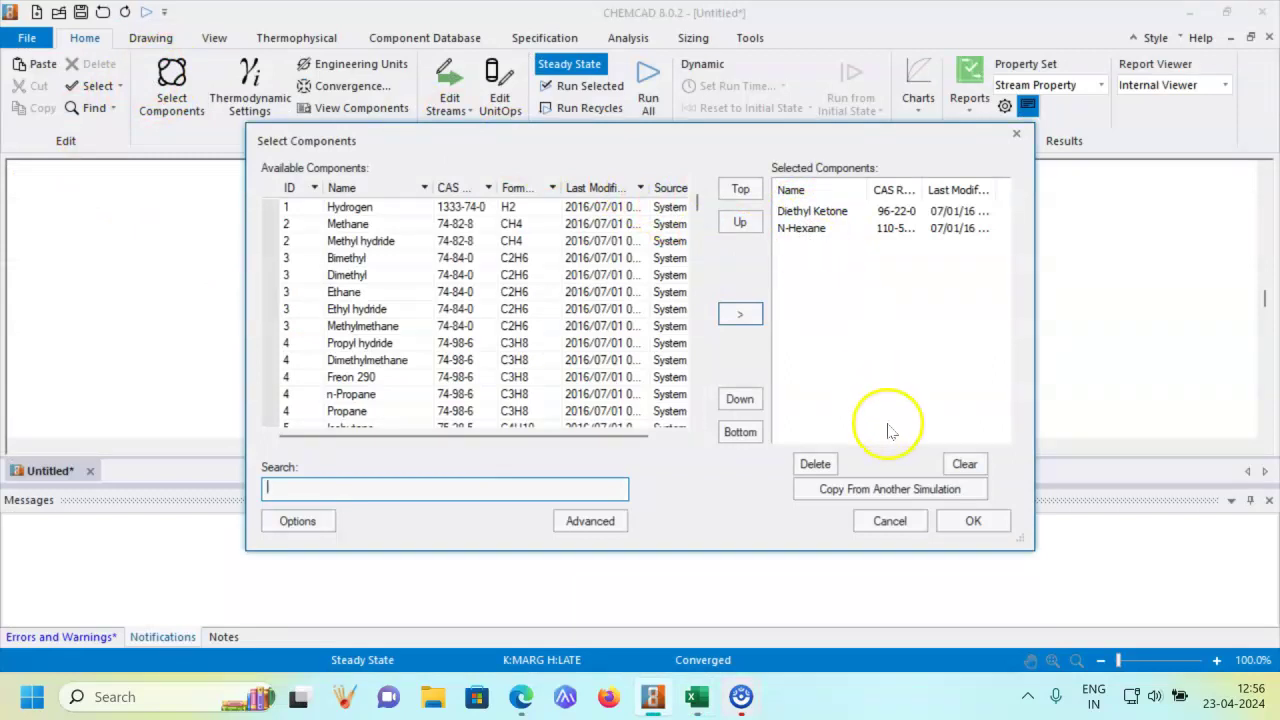
pyautogui.click(972, 520)
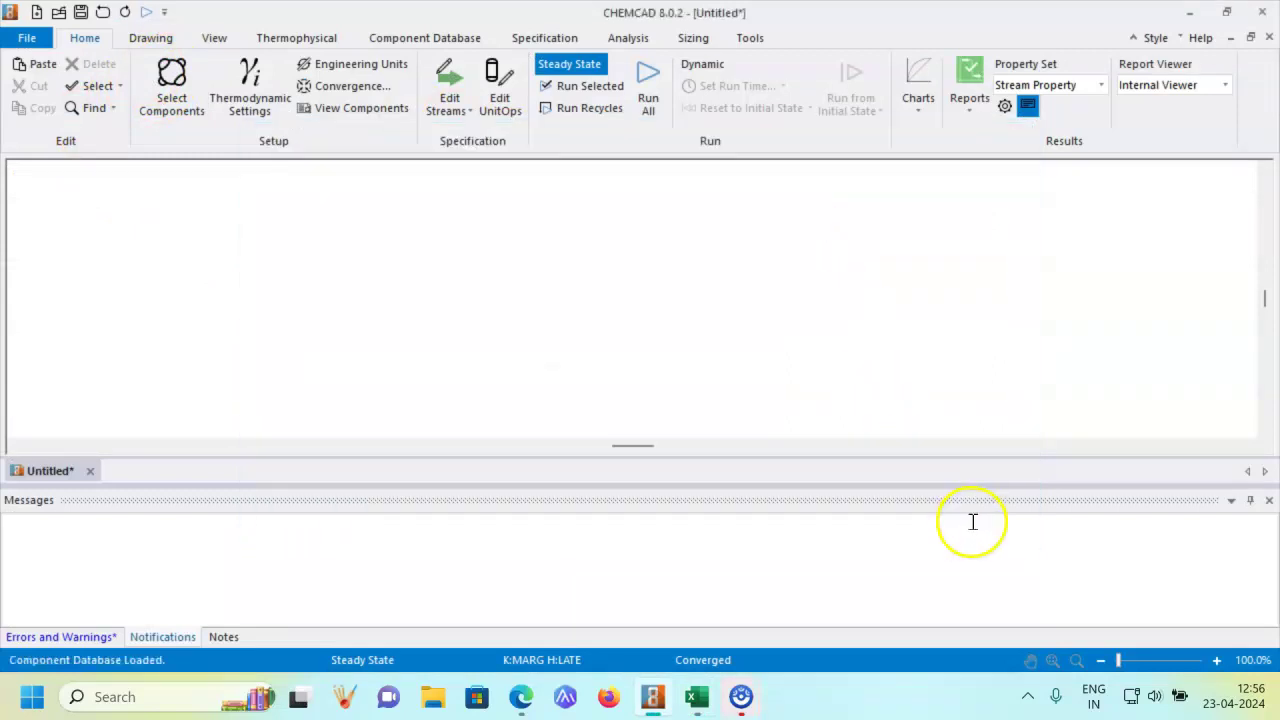
# - Set the global K-value model to Margules and dismiss the empty Margules parameter table
pyautogui.click(224, 86)
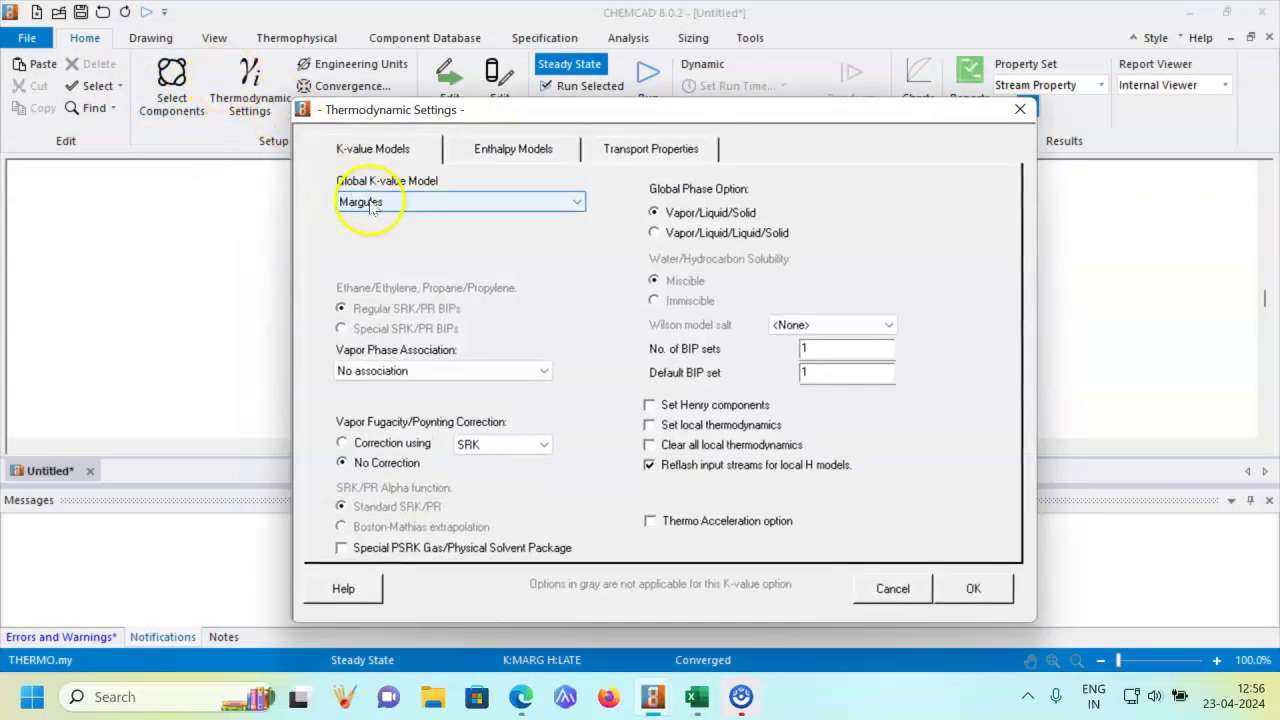
pyautogui.click(370, 203)
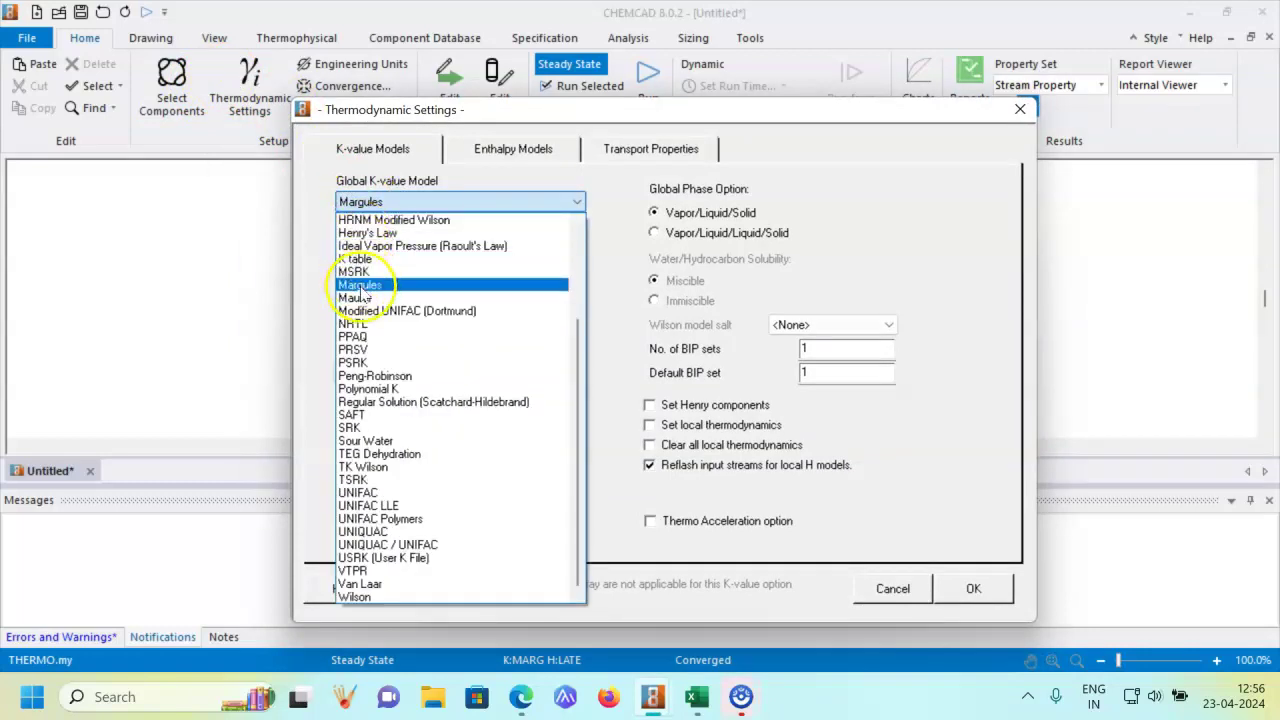
pyautogui.click(362, 286)
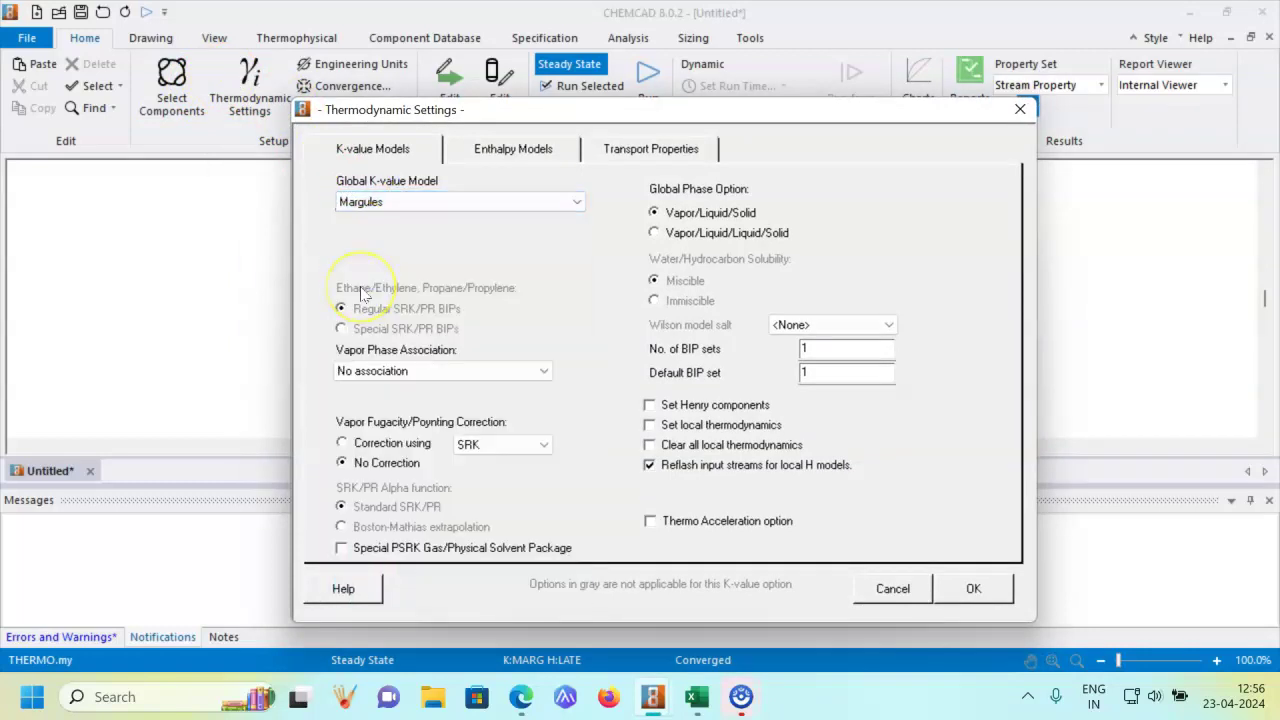
pyautogui.click(974, 589)
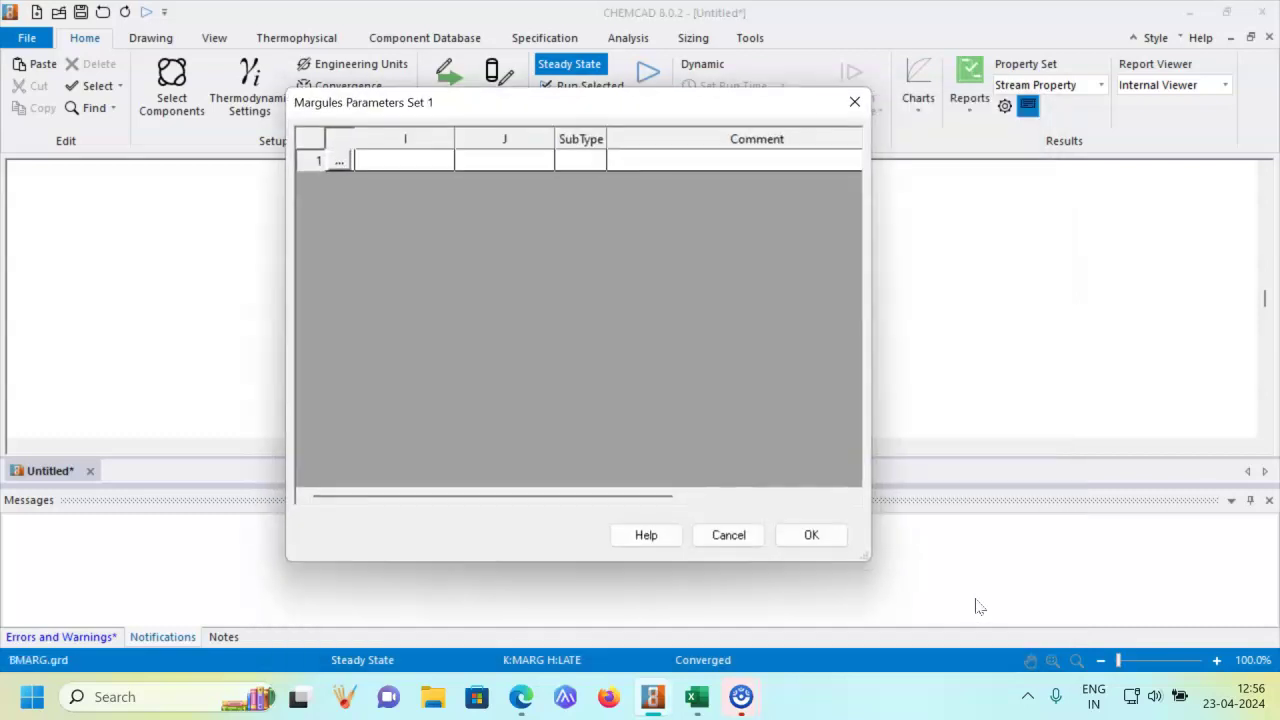
pyautogui.click(795, 534)
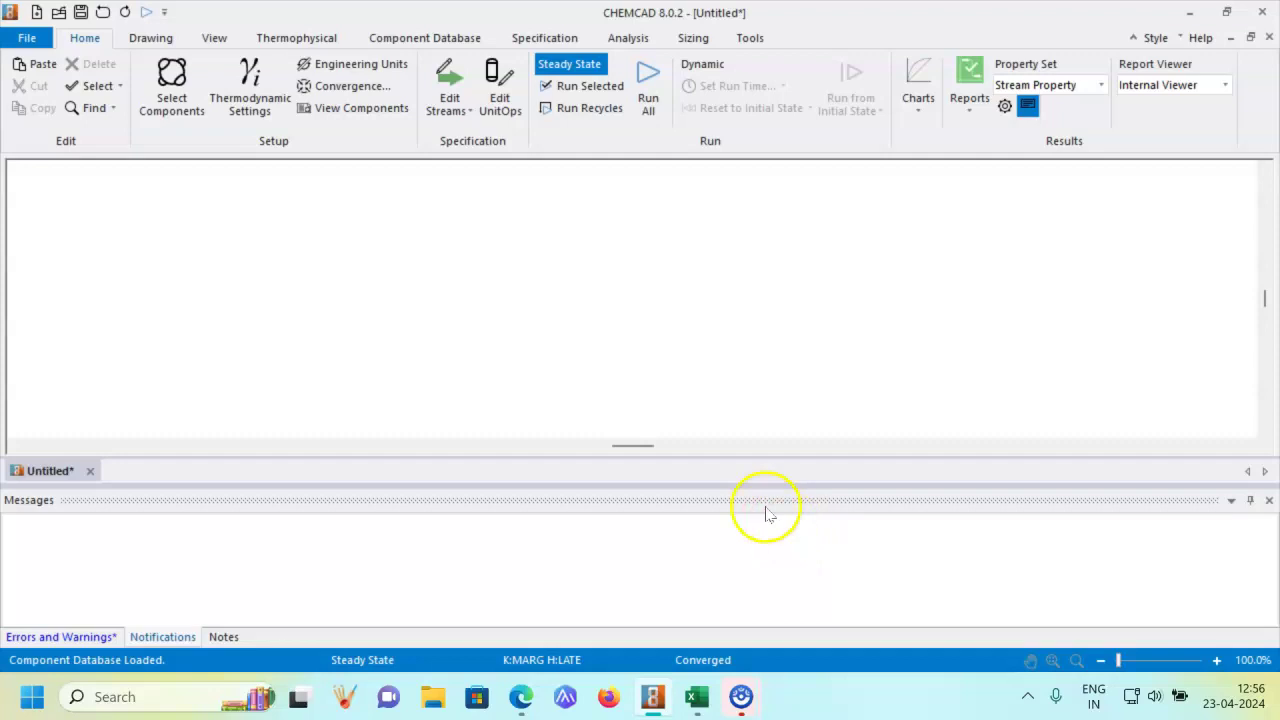
# - Launch BIP Regression from the Thermophysical tools
pyautogui.click(316, 44)
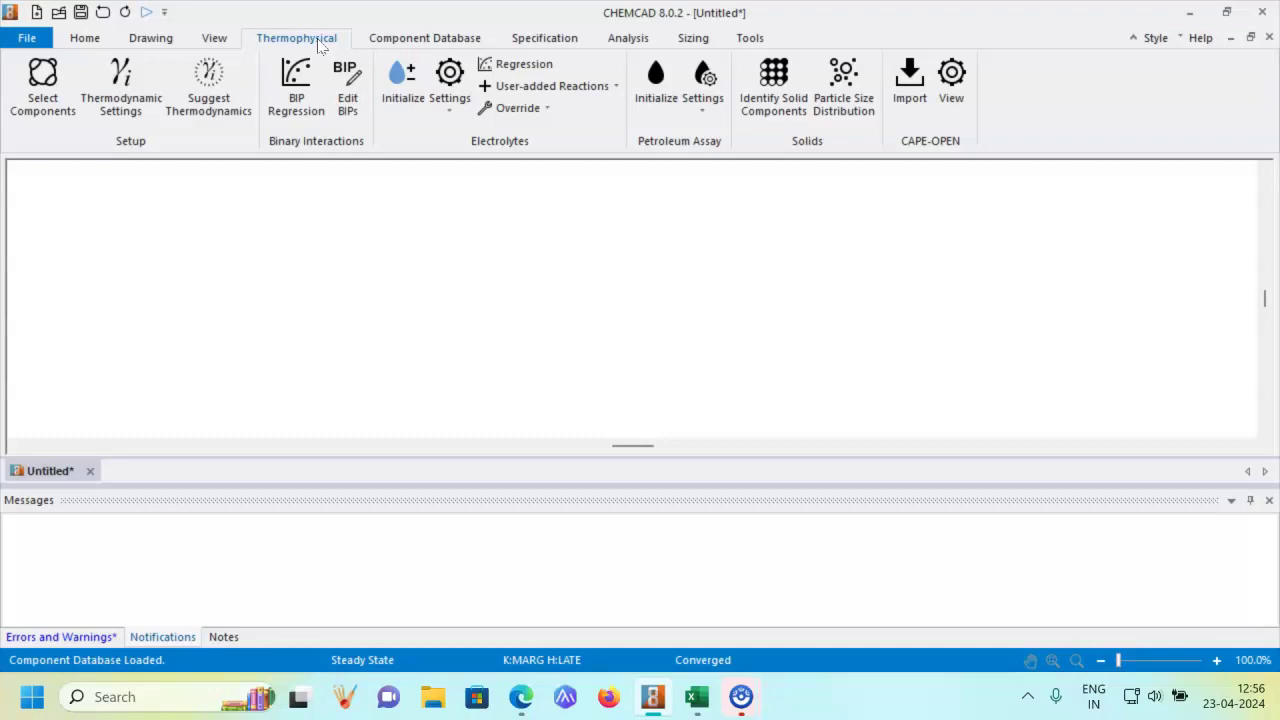
pyautogui.click(297, 100)
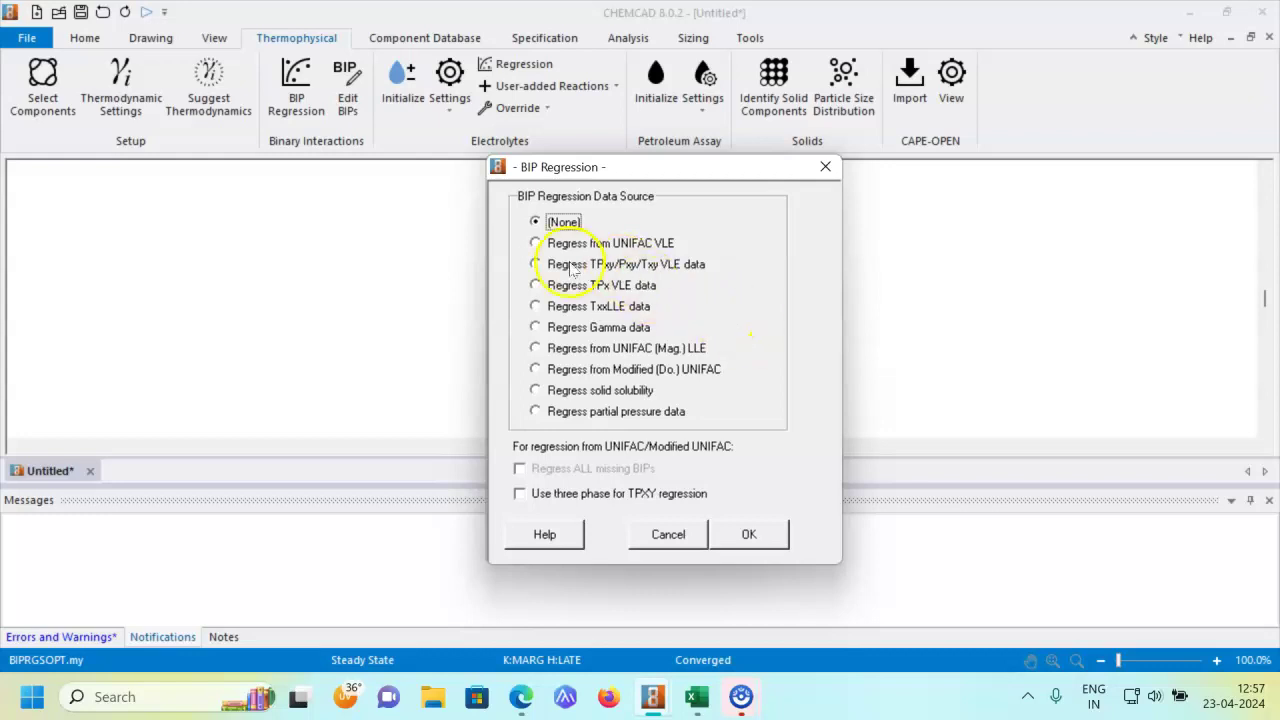
# - Use TPxy/Pxy/Txy VLE data as the source and select Diethyl Ketone and N-Hexane as the pair
pyautogui.click(536, 266)
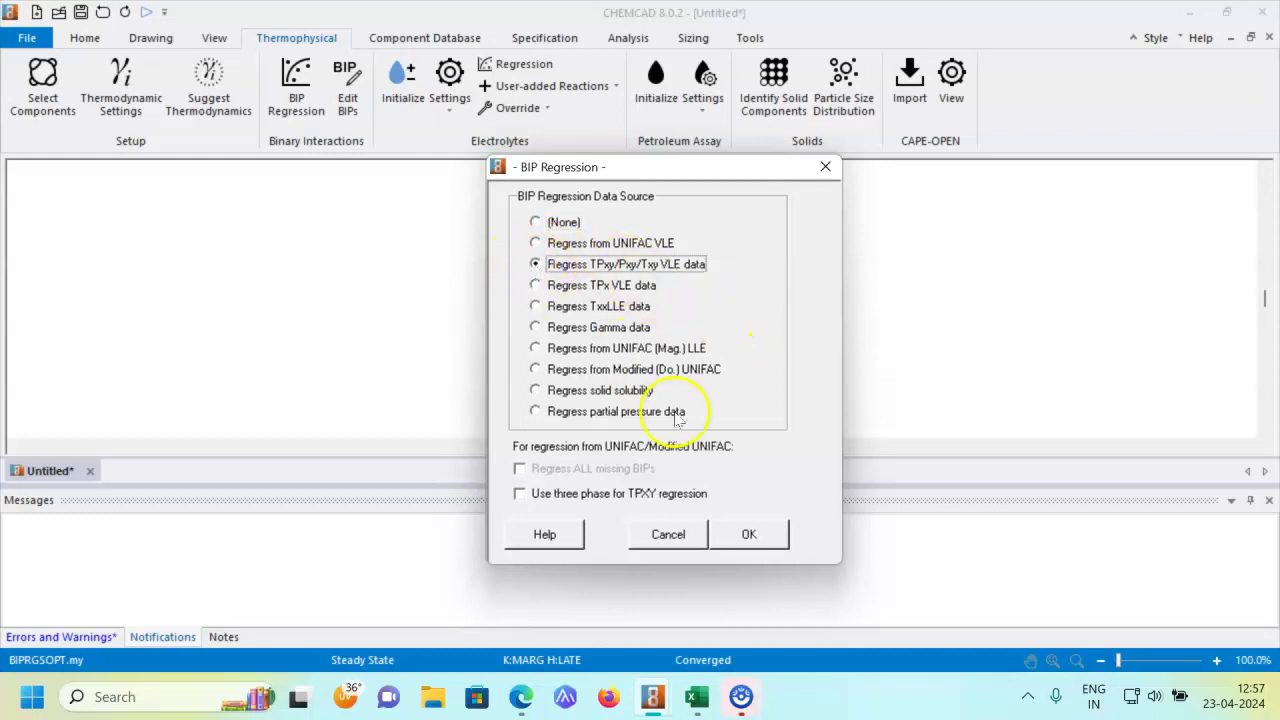
pyautogui.click(752, 536)
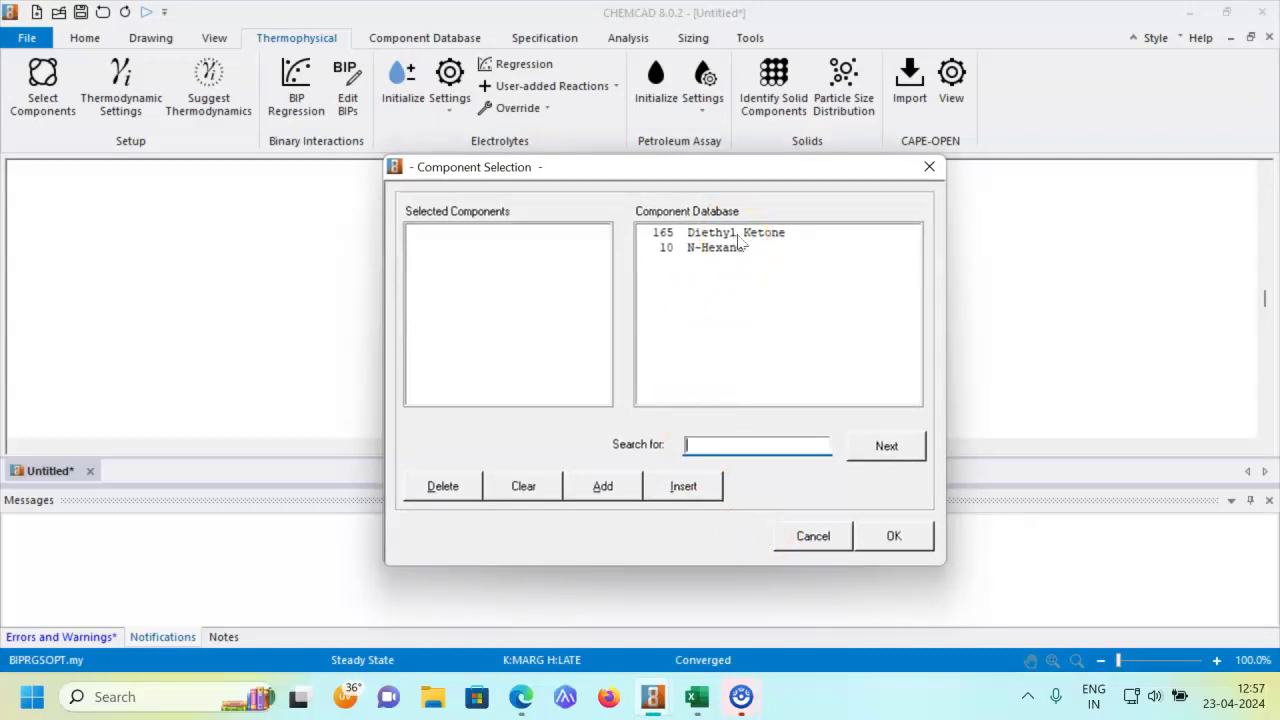
pyautogui.click(740, 236)
pyautogui.click(612, 487)
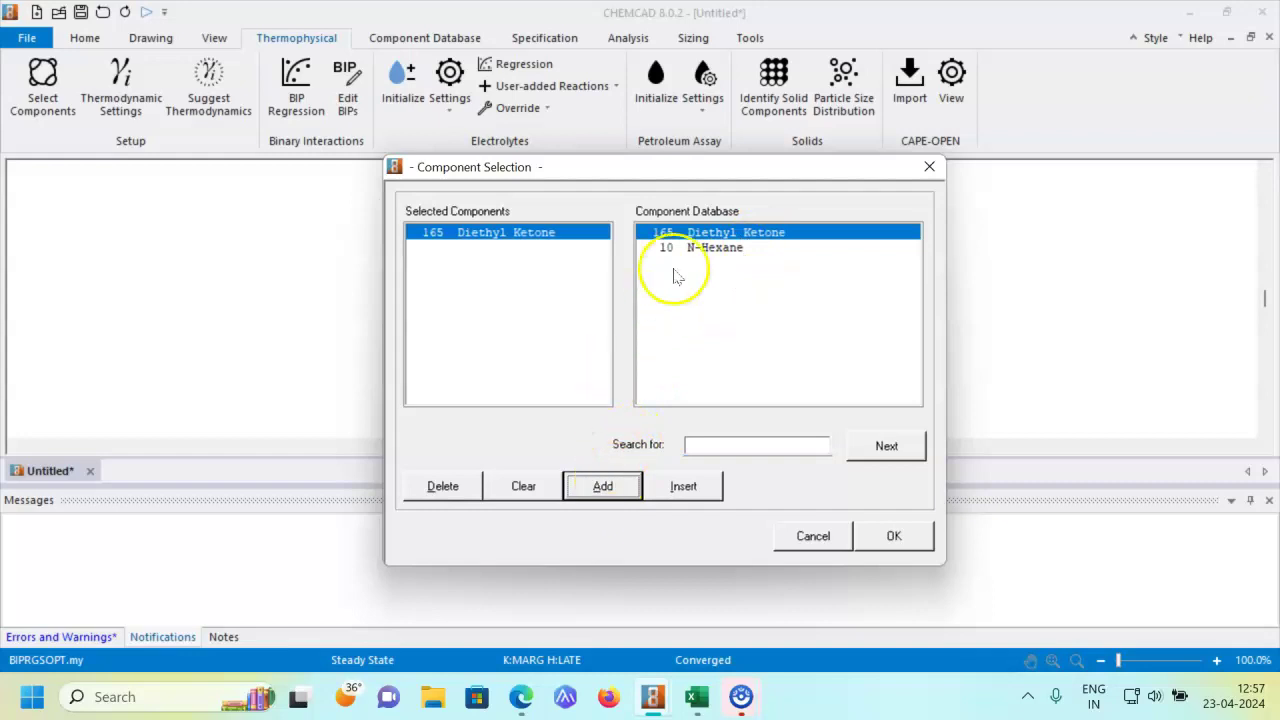
pyautogui.click(665, 247)
pyautogui.click(603, 490)
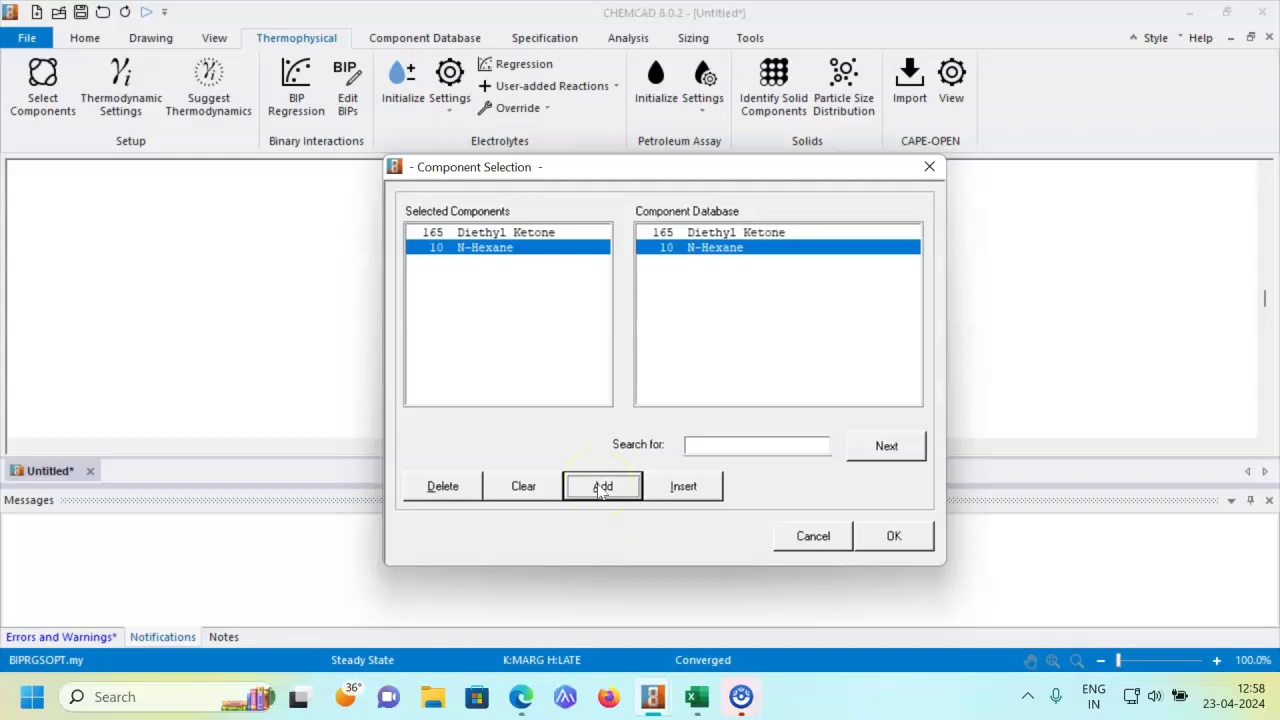
pyautogui.click(893, 537)
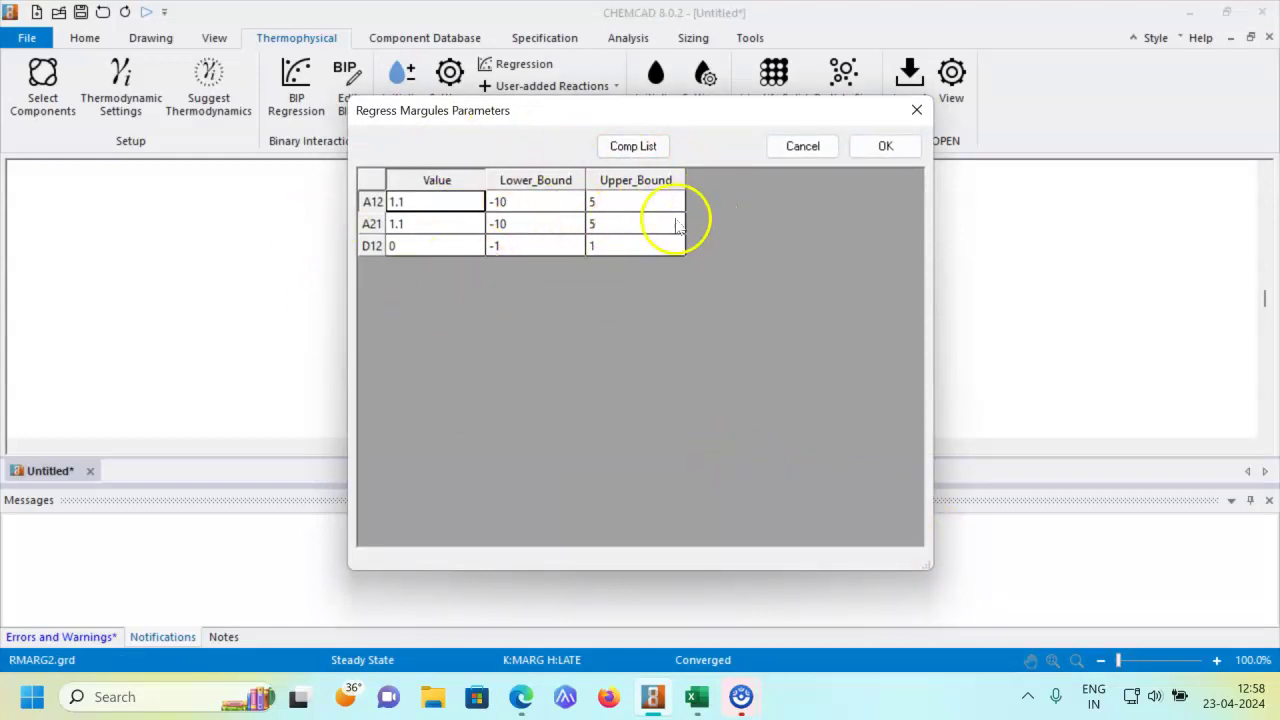
# - Accept the default Margules starting values, bounds (A12 -10 to 5) and regression iteration settings
pyautogui.click(560, 212)
pyautogui.click(655, 202)
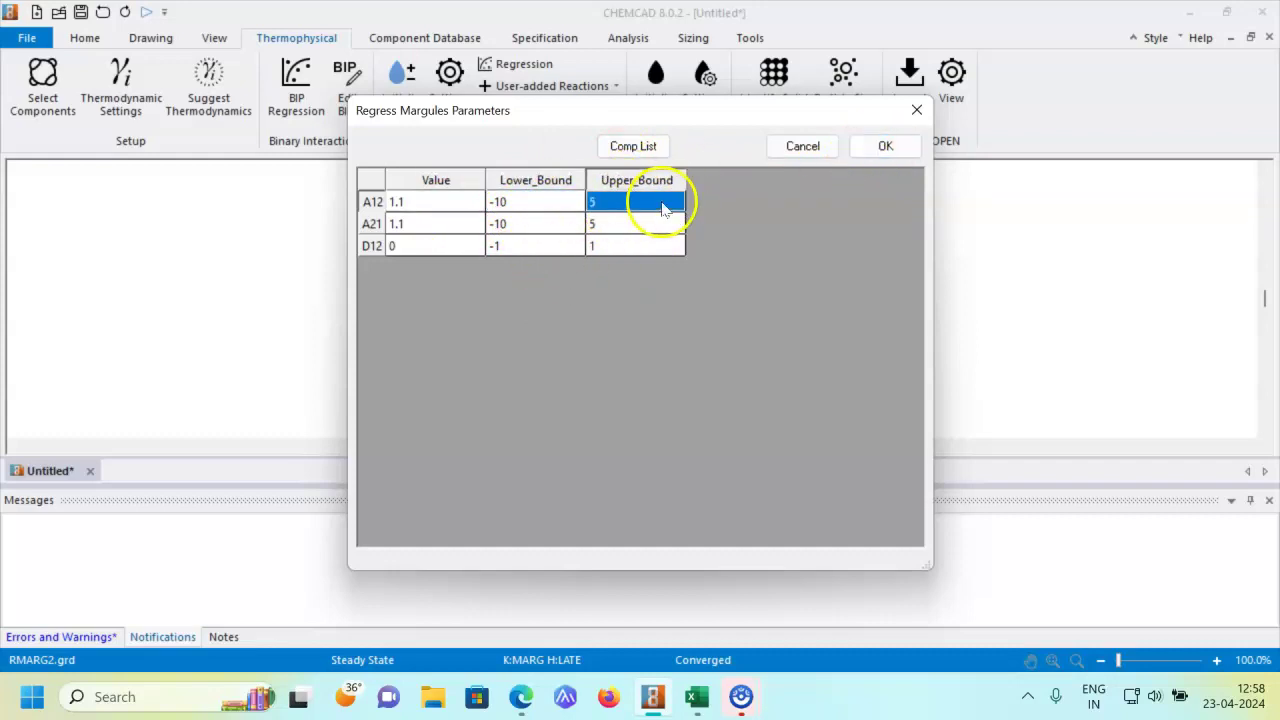
pyautogui.click(885, 146)
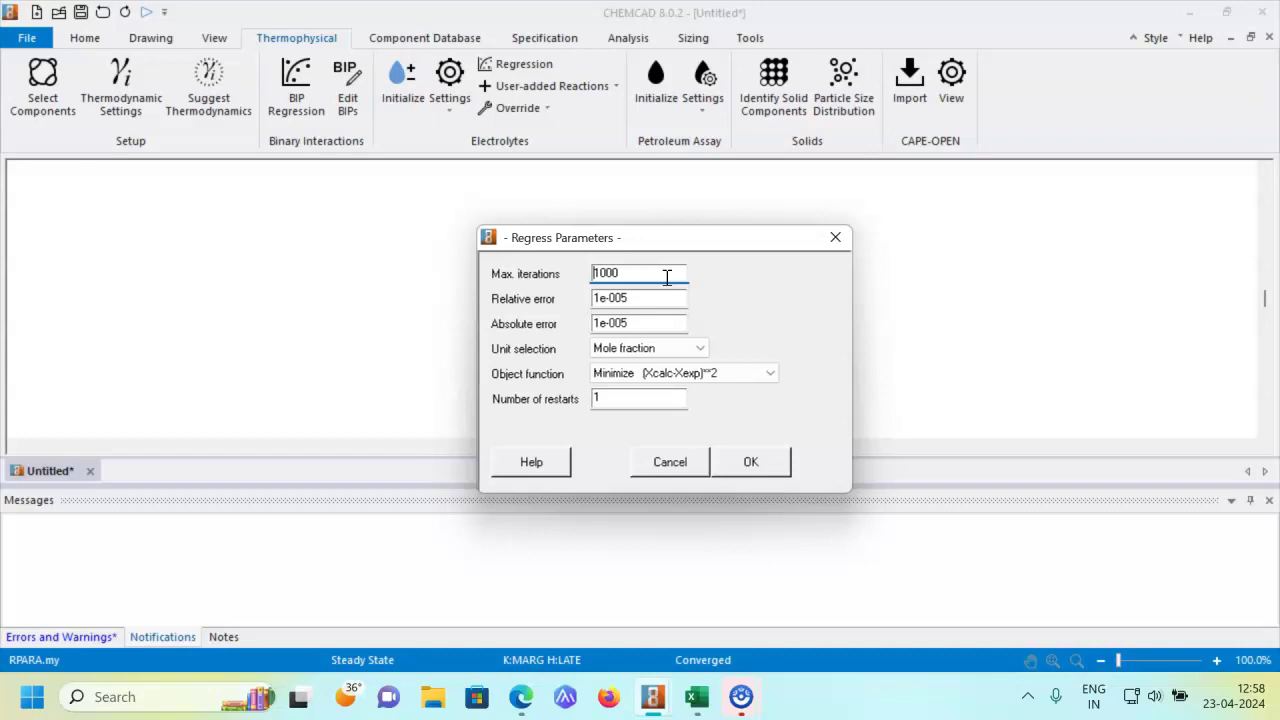
pyautogui.click(758, 468)
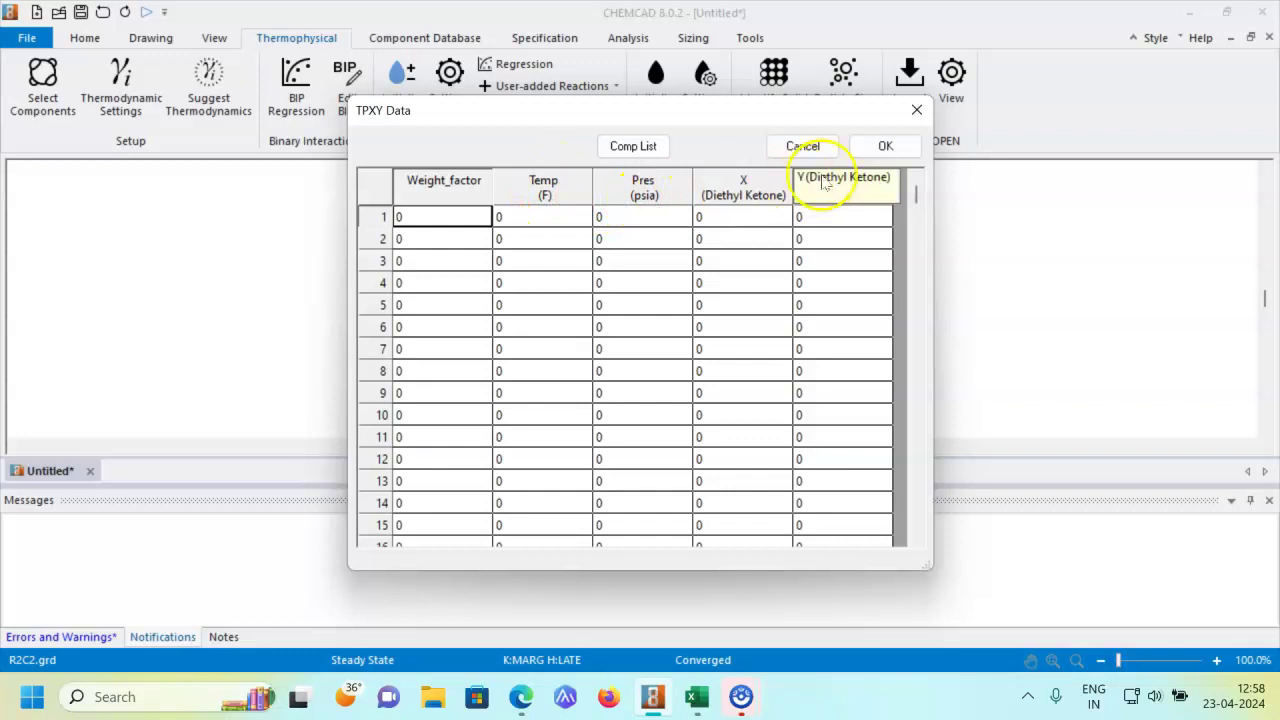
# - Abandon the empty TPXY grid and its error report, then set engineering units to K and kPa
pyautogui.click(802, 146)
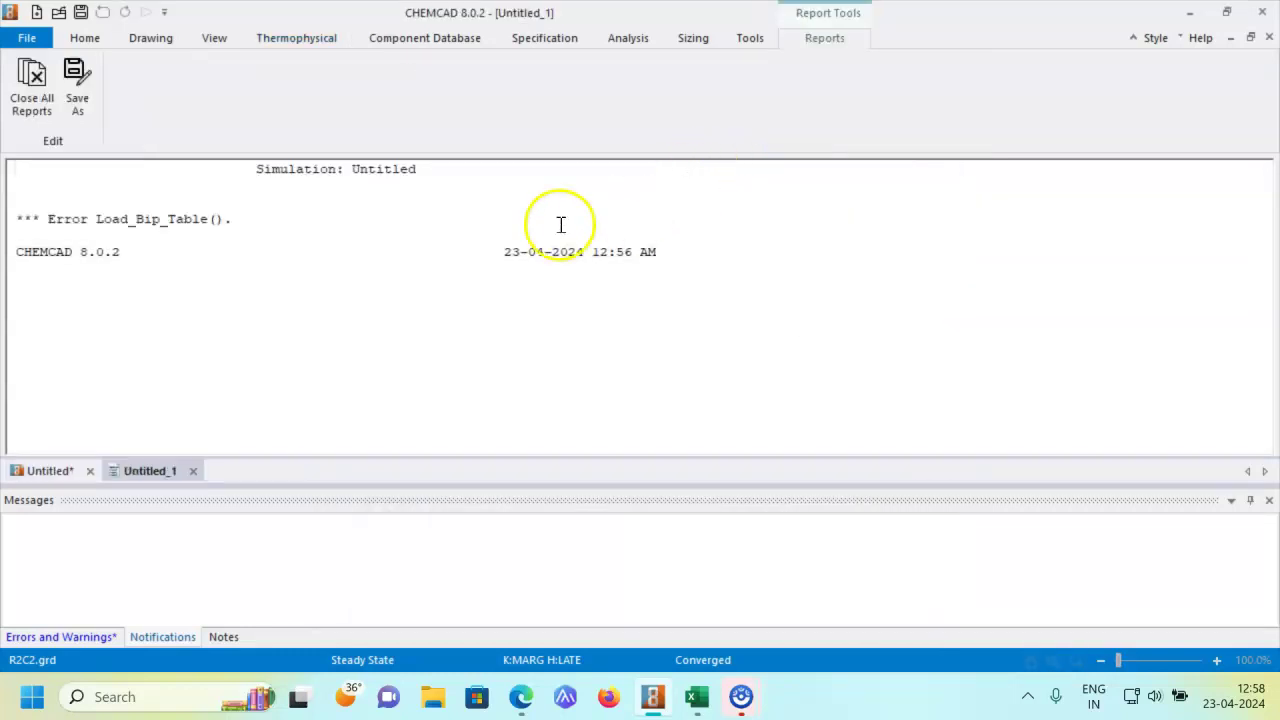
pyautogui.click(194, 471)
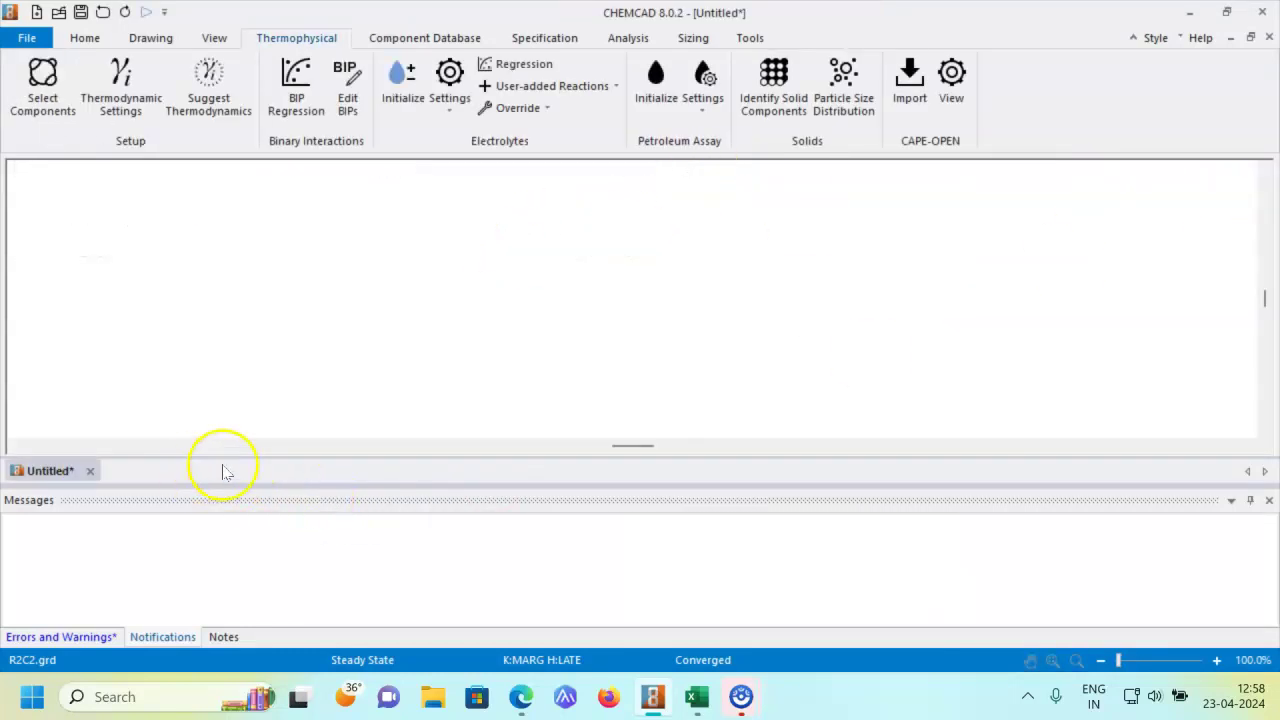
pyautogui.click(85, 38)
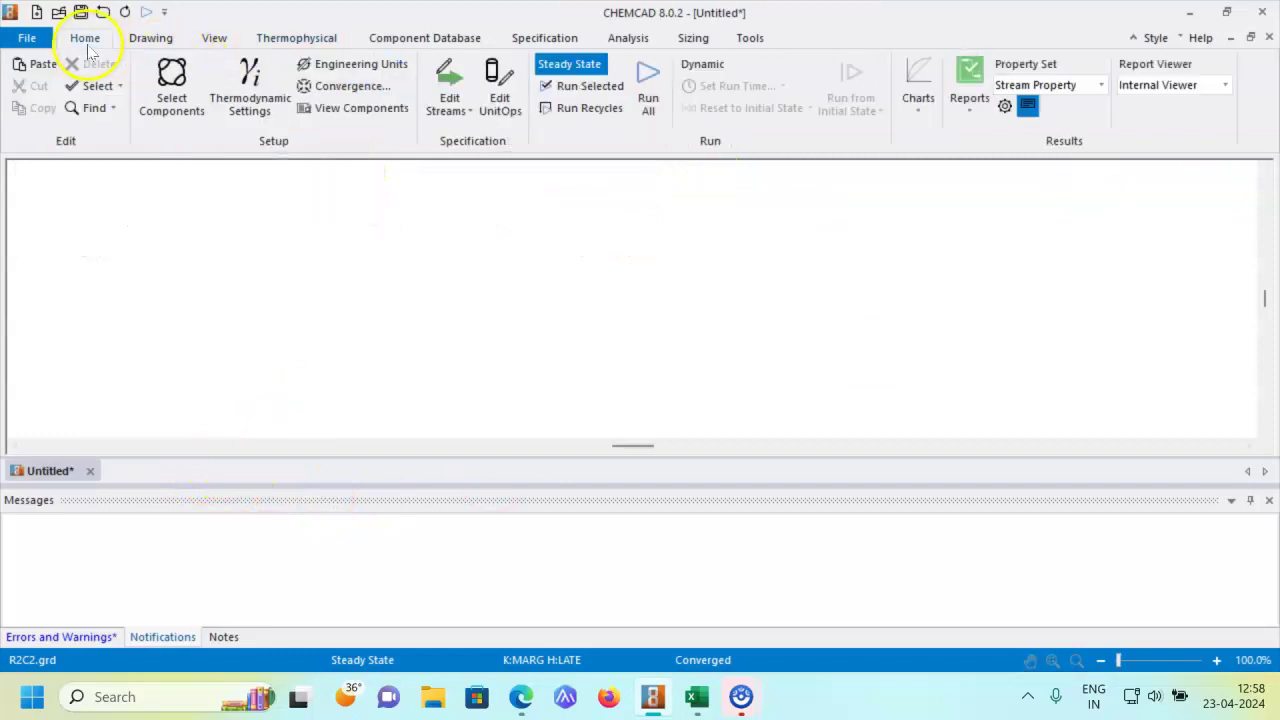
pyautogui.click(360, 64)
pyautogui.click(586, 185)
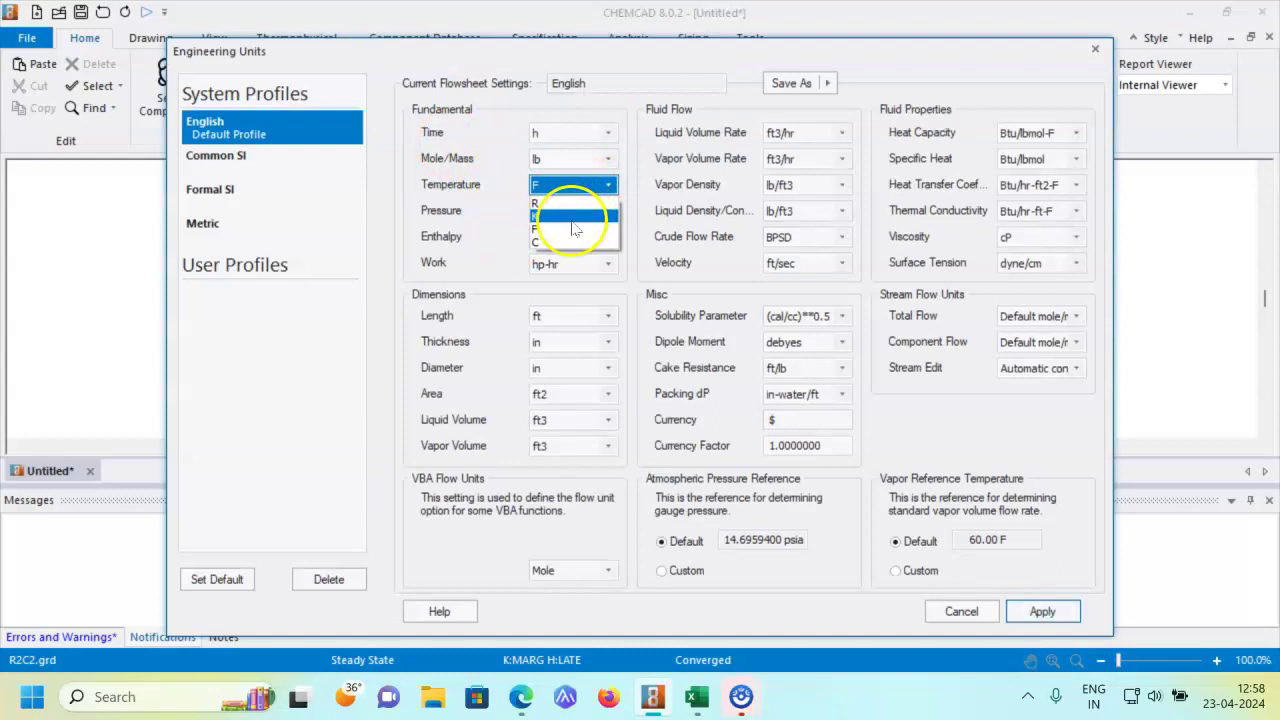
pyautogui.click(570, 228)
pyautogui.click(566, 211)
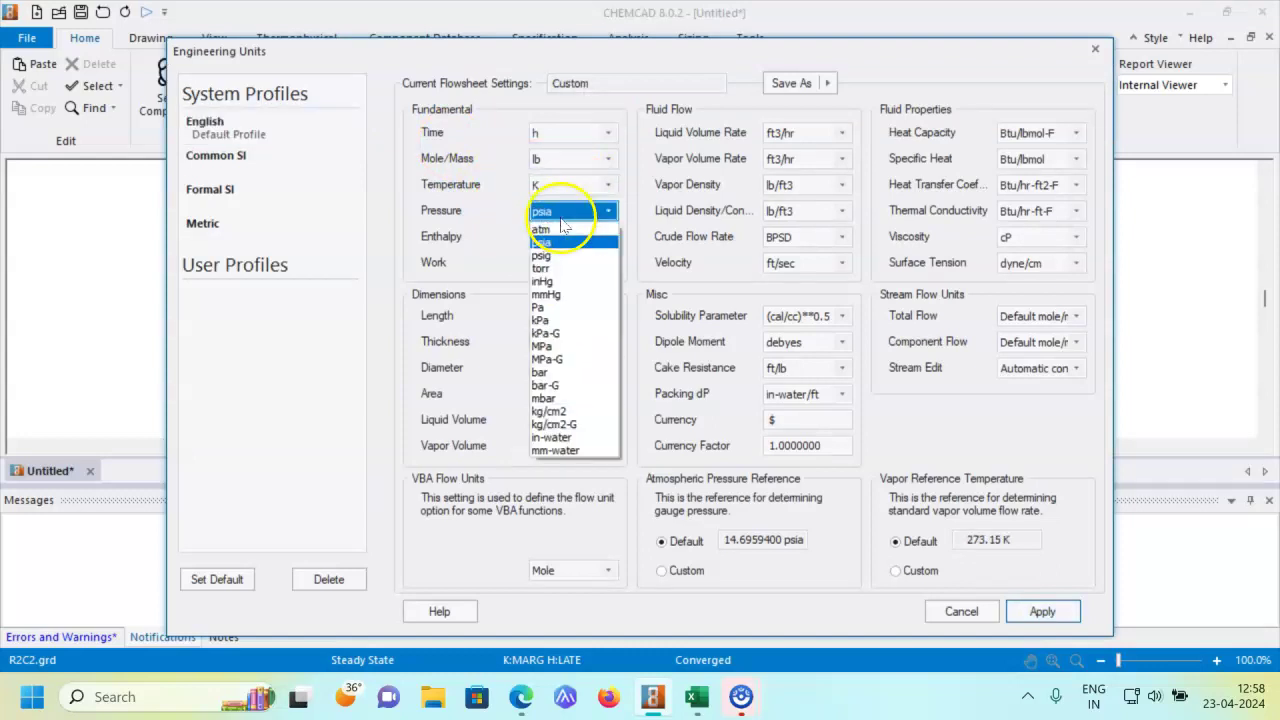
pyautogui.click(566, 321)
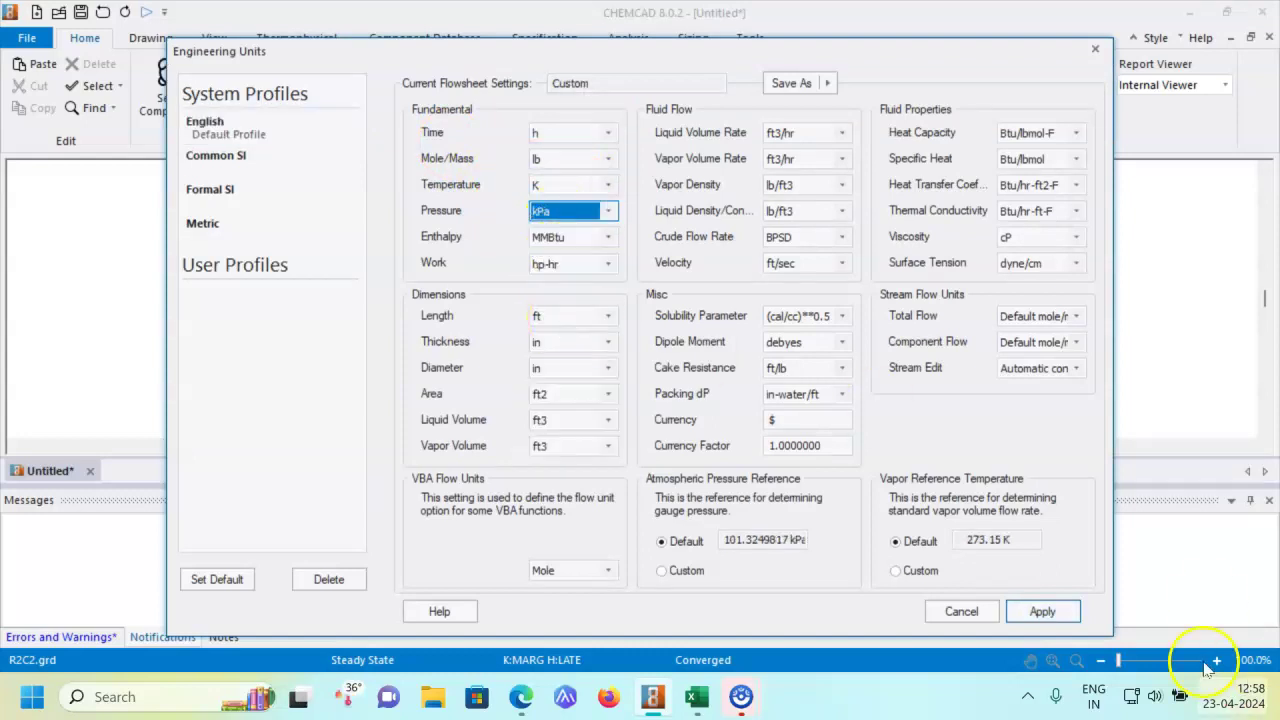
pyautogui.click(1042, 611)
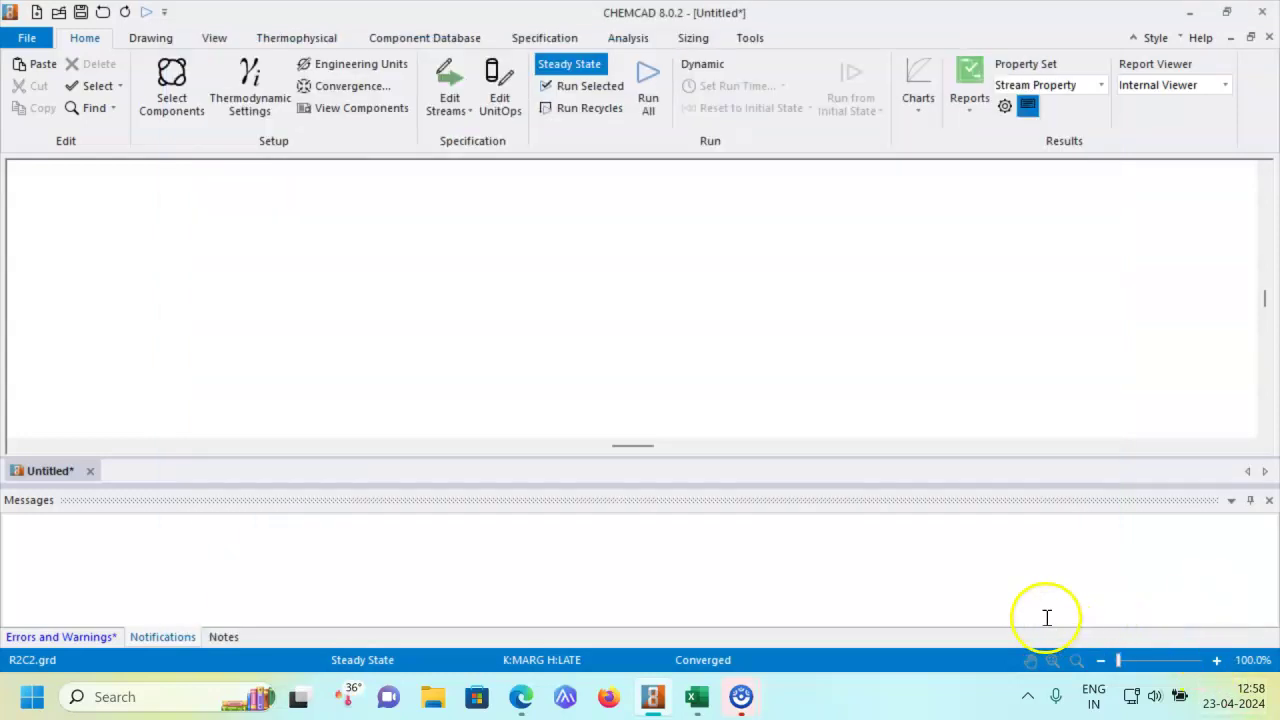
# - Start a TPxy VLE BIP regression for Diethyl Ketone and N-Hexane, accepting default Margules settings
pyautogui.click(296, 38)
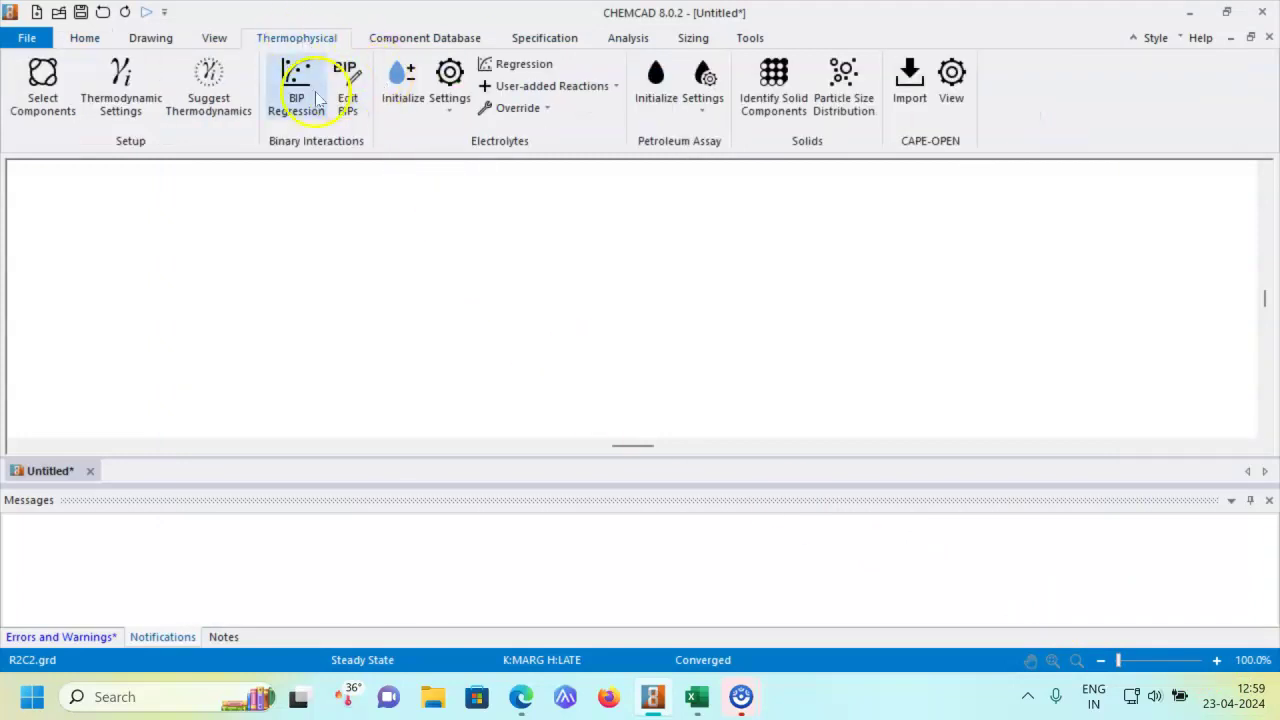
pyautogui.click(300, 100)
pyautogui.click(582, 264)
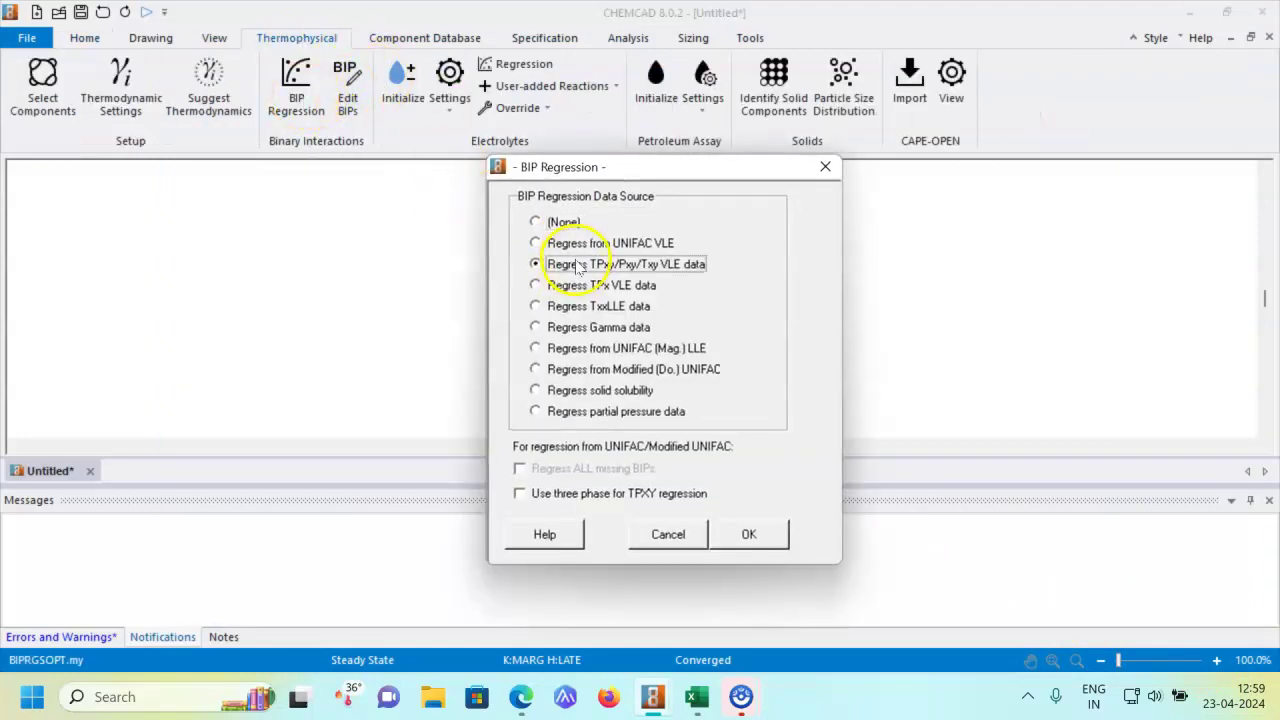
pyautogui.click(750, 535)
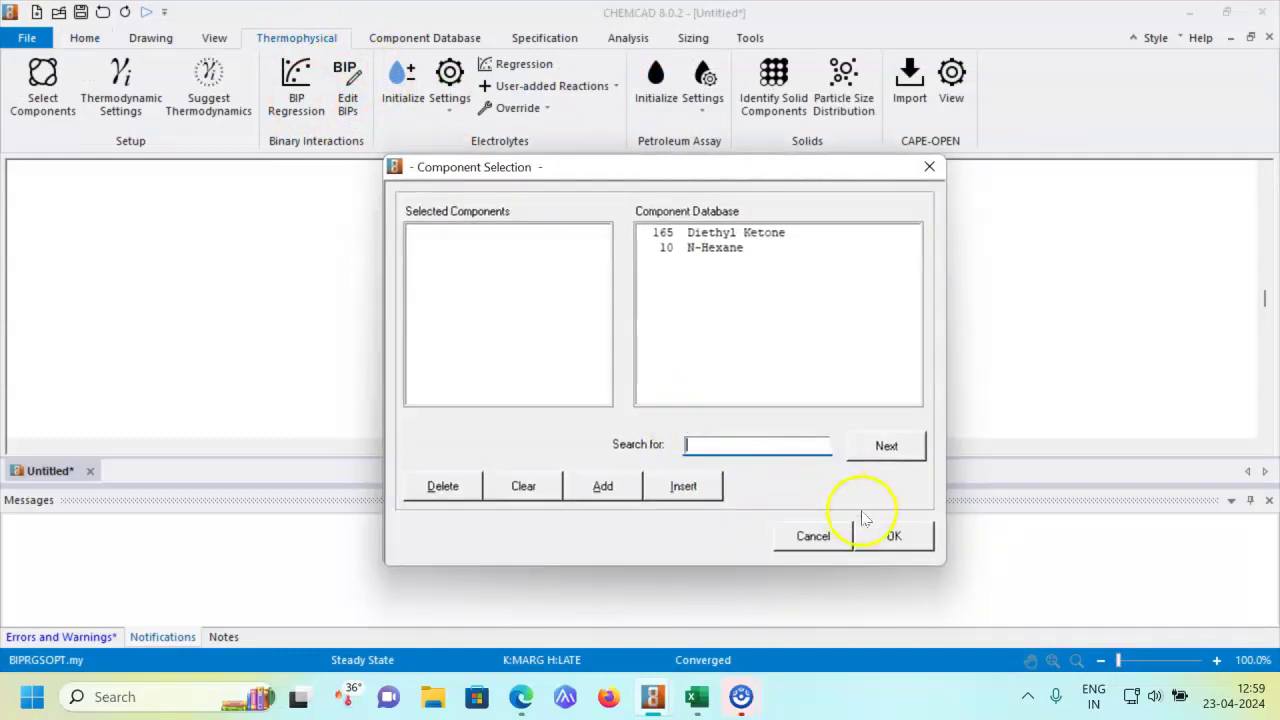
pyautogui.click(713, 237)
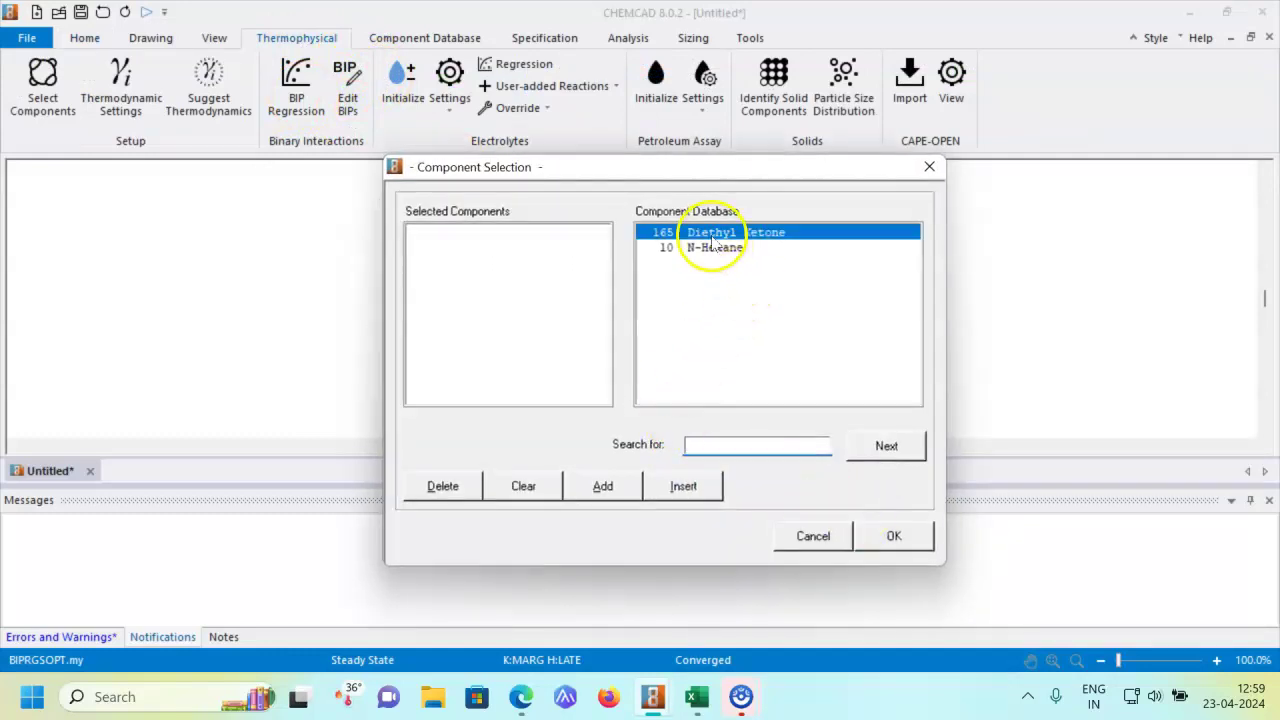
pyautogui.click(602, 486)
pyautogui.click(700, 247)
pyautogui.click(600, 486)
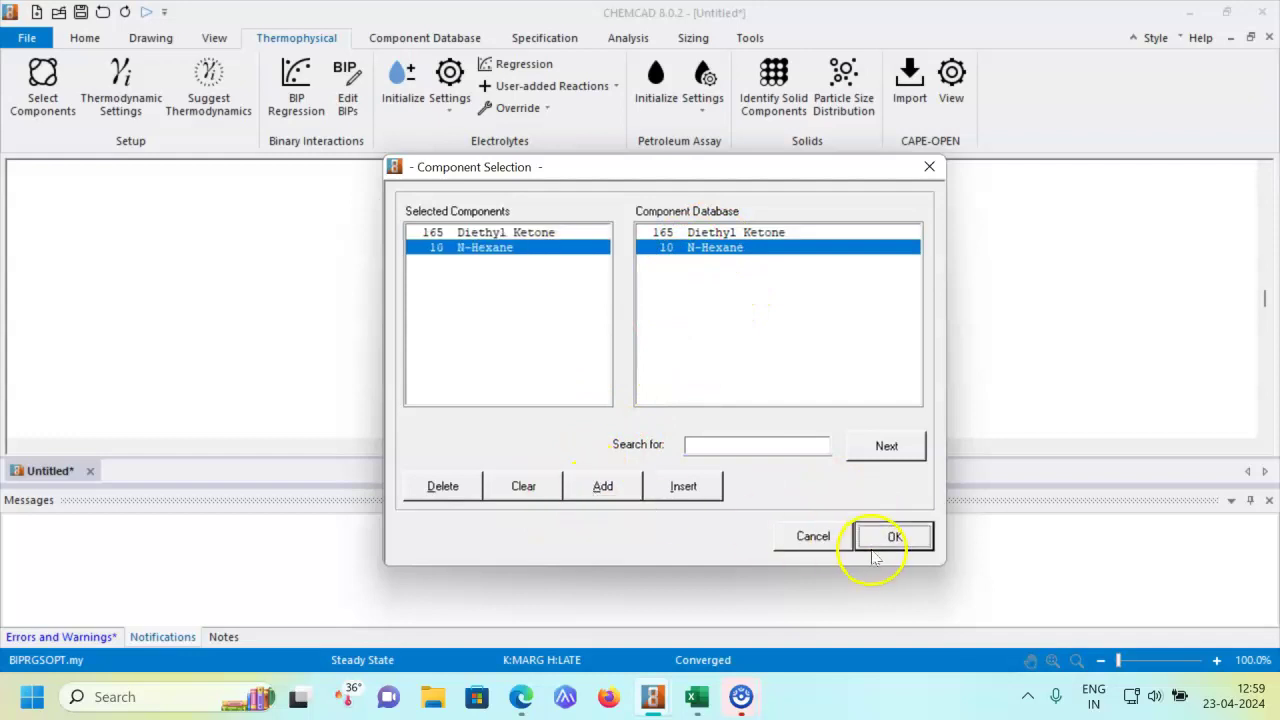
pyautogui.click(890, 536)
pyautogui.click(885, 146)
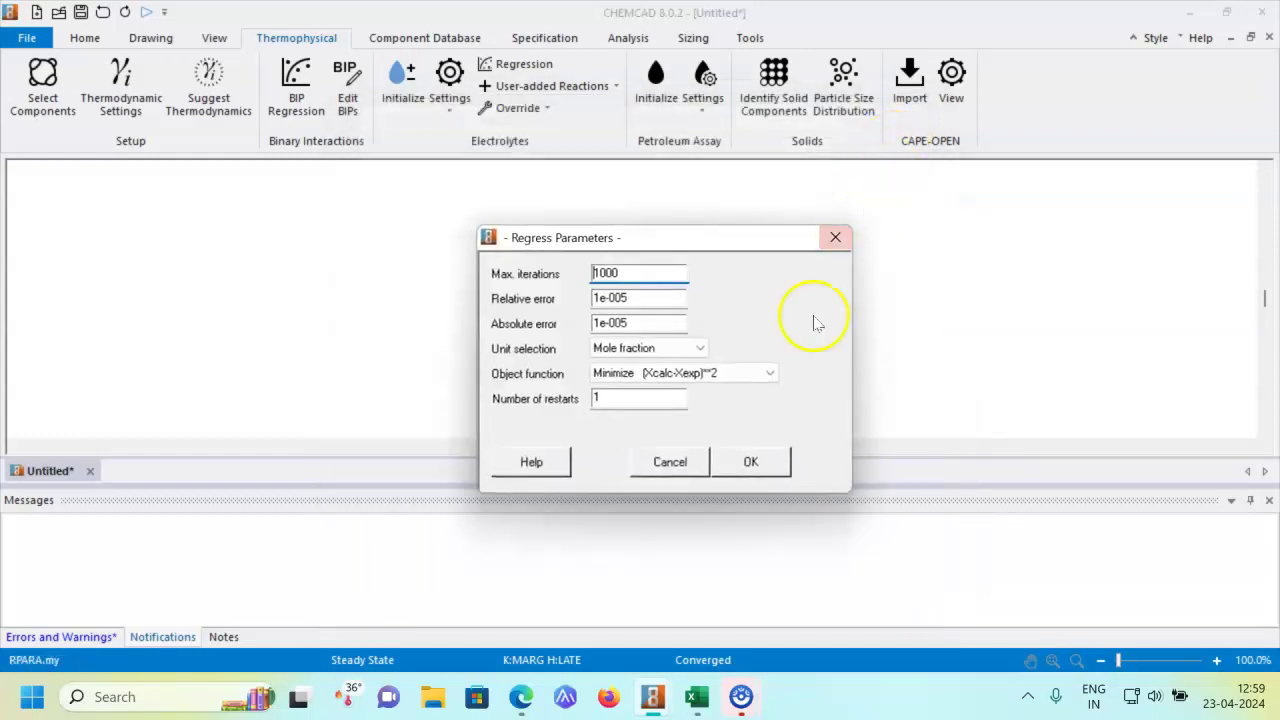
pyautogui.click(760, 458)
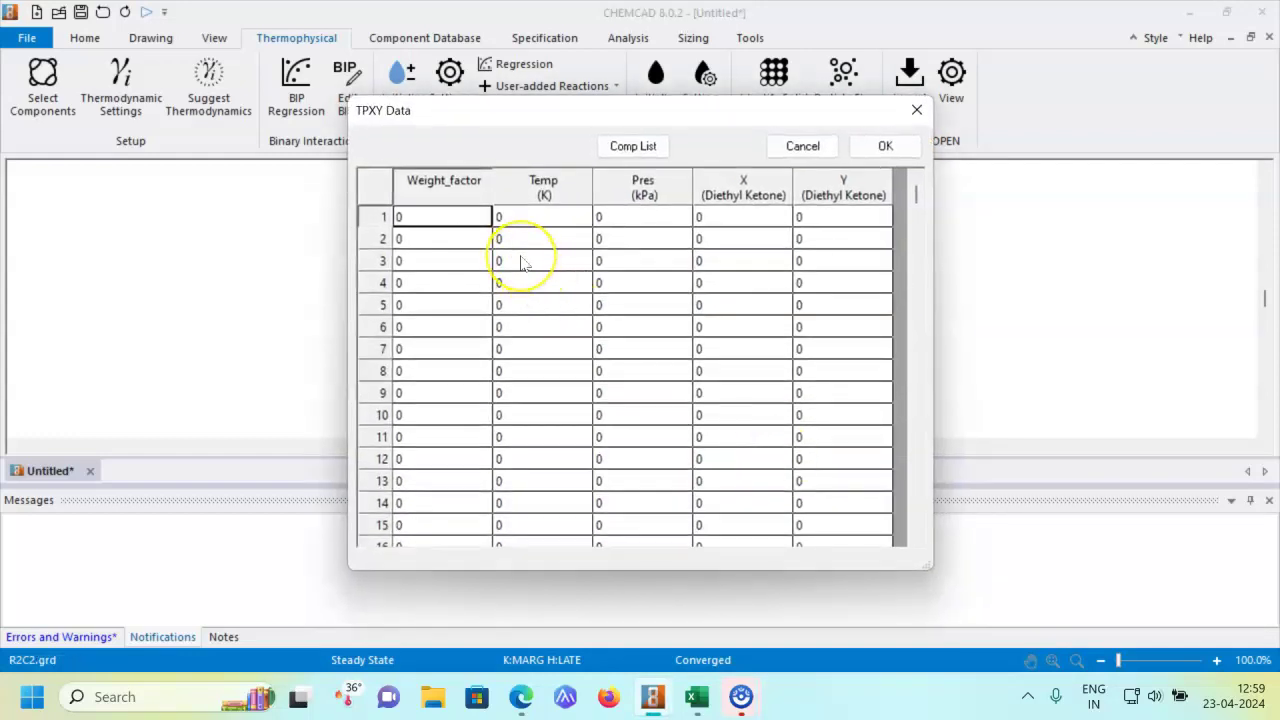
# - Copy the T, P, x1 and y1 data values from Excel and return to CHEMCAD
pyautogui.hotkey('alt', 'Tab')
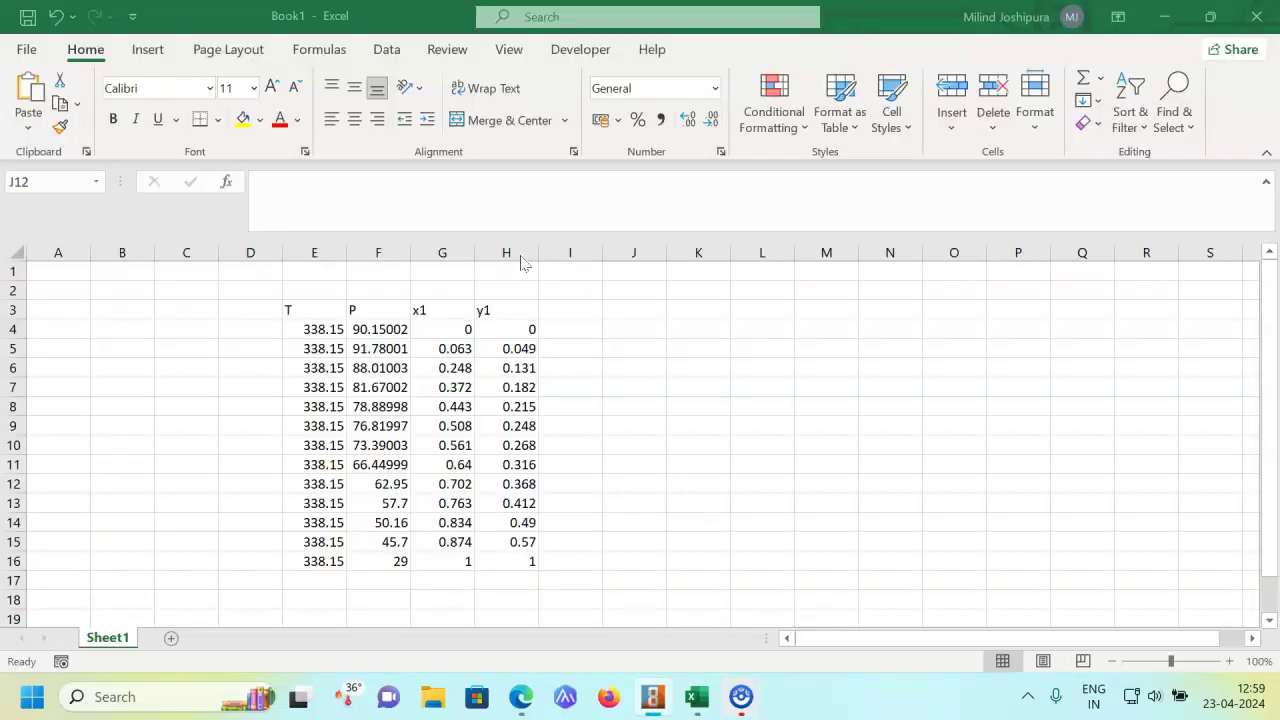
pyautogui.moveTo(300, 331); pyautogui.dragTo(506, 561)
pyautogui.rightClick(313, 331)
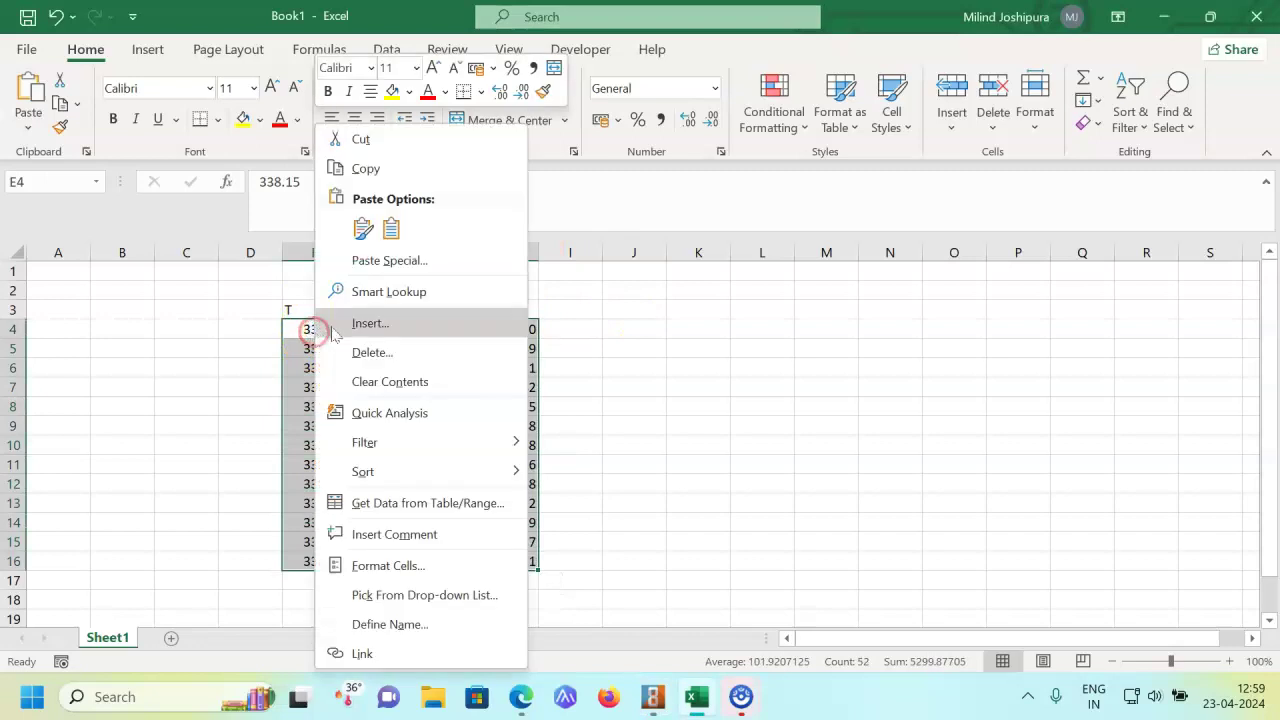
pyautogui.click(365, 165)
pyautogui.hotkey('alt', 'Tab')
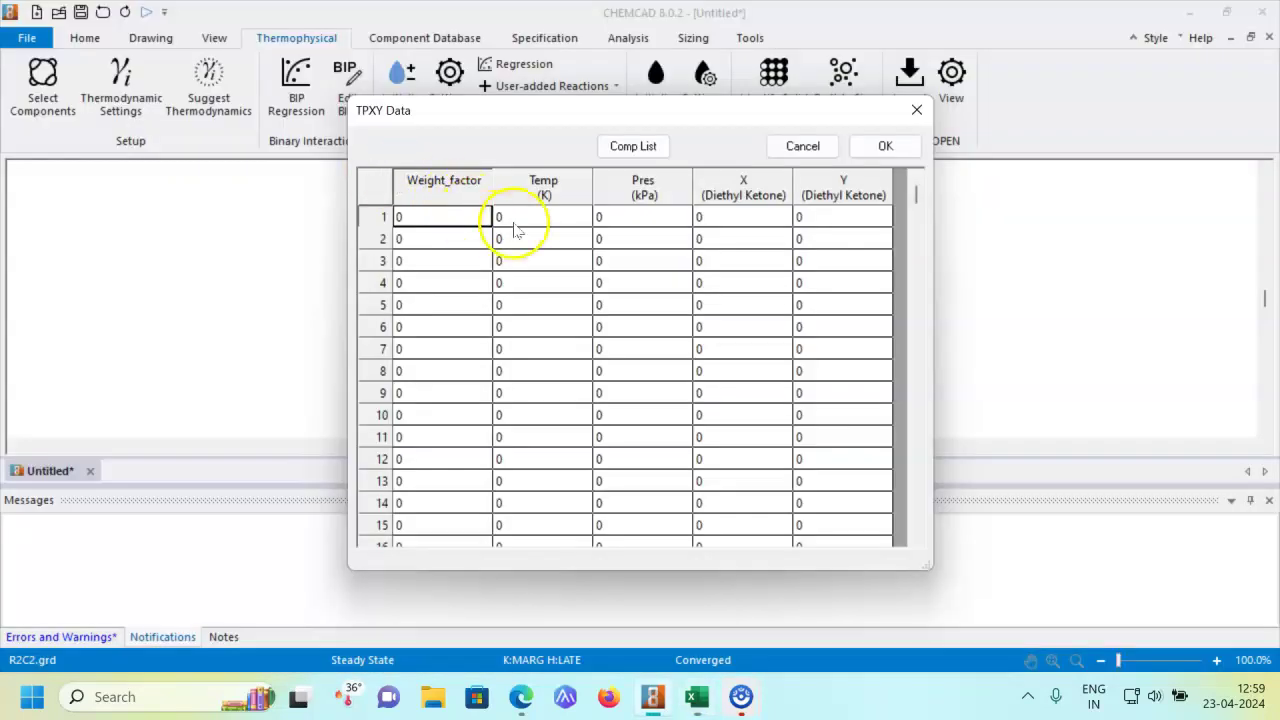
# - Paste the 13 Excel VLE rows into the TPXY grid starting at the first Temp cell
pyautogui.click(514, 224)
pyautogui.hotkey('ctrl', 'v')
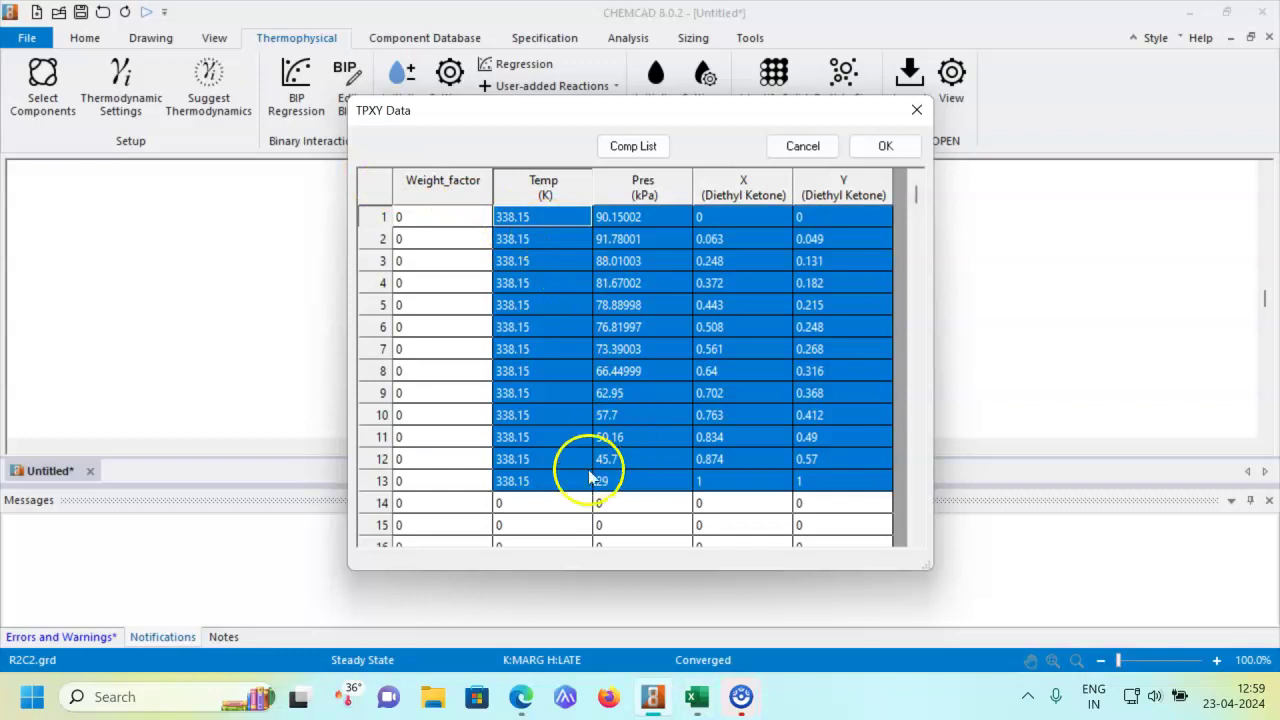
pyautogui.click(527, 526)
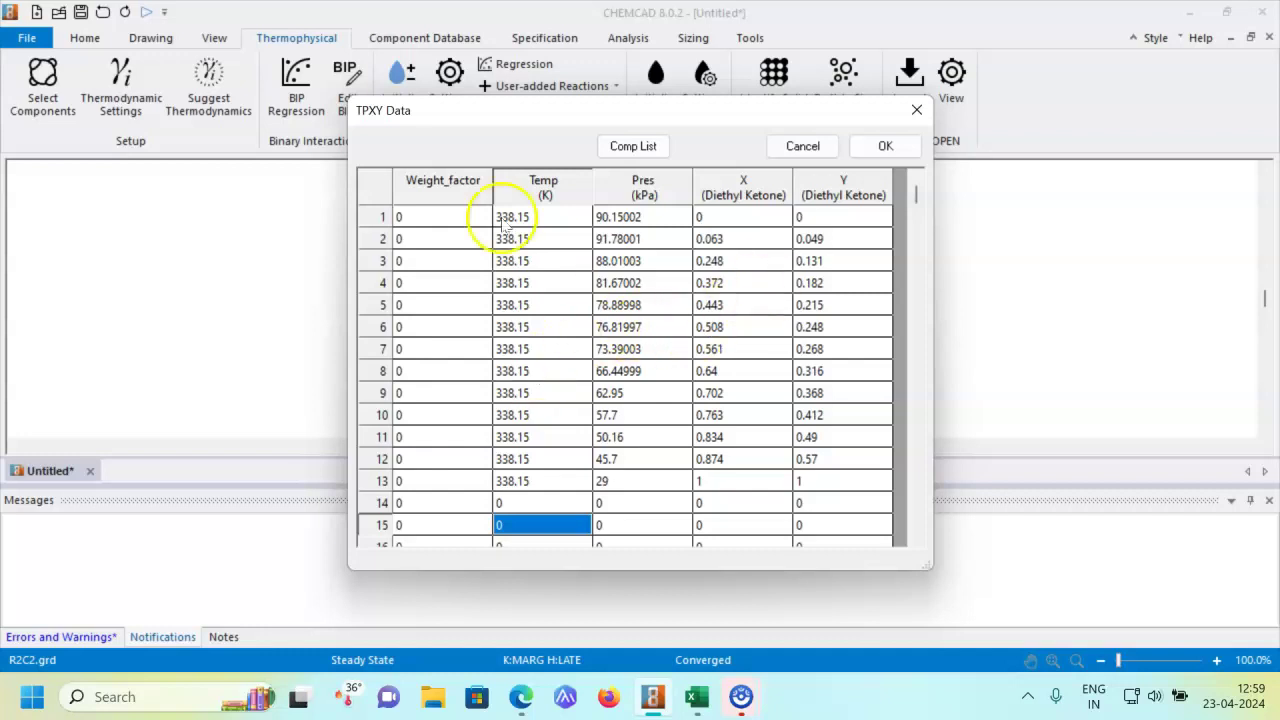
# - Run the regression, store results in BIP set 1, and view A12 0.983, A21 0.564, D12 -0.186
pyautogui.click(886, 146)
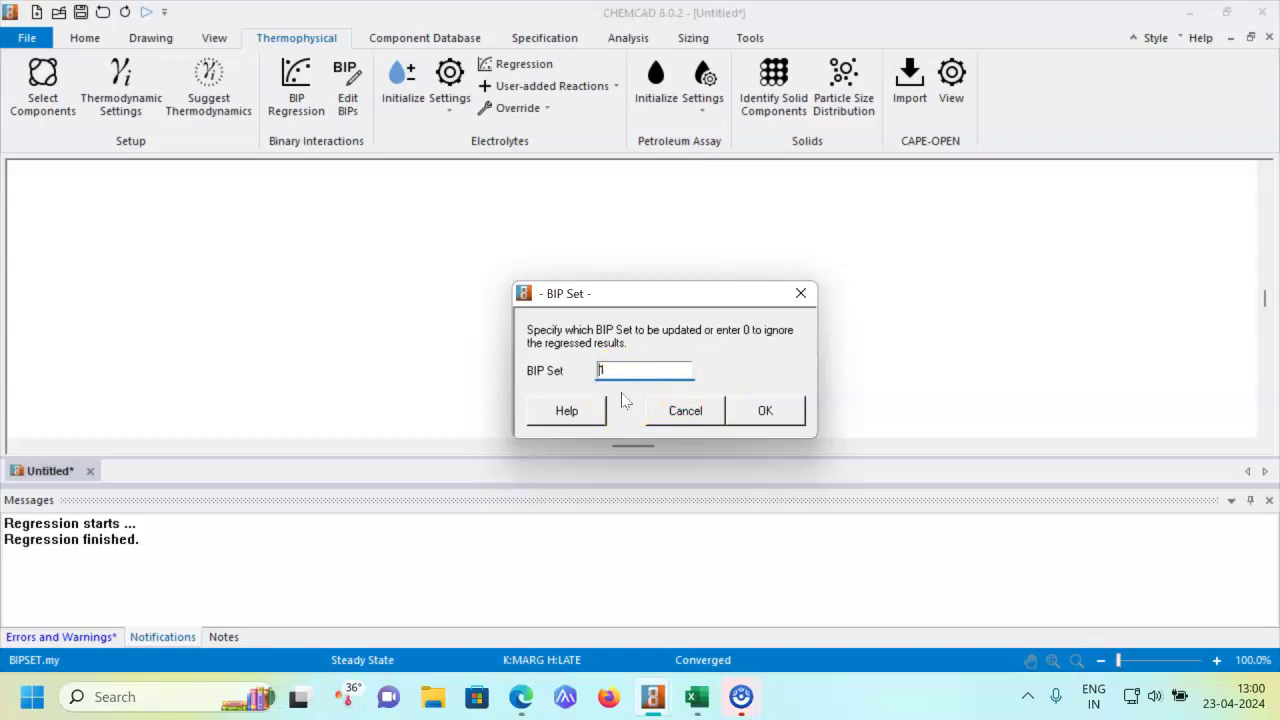
pyautogui.click(766, 410)
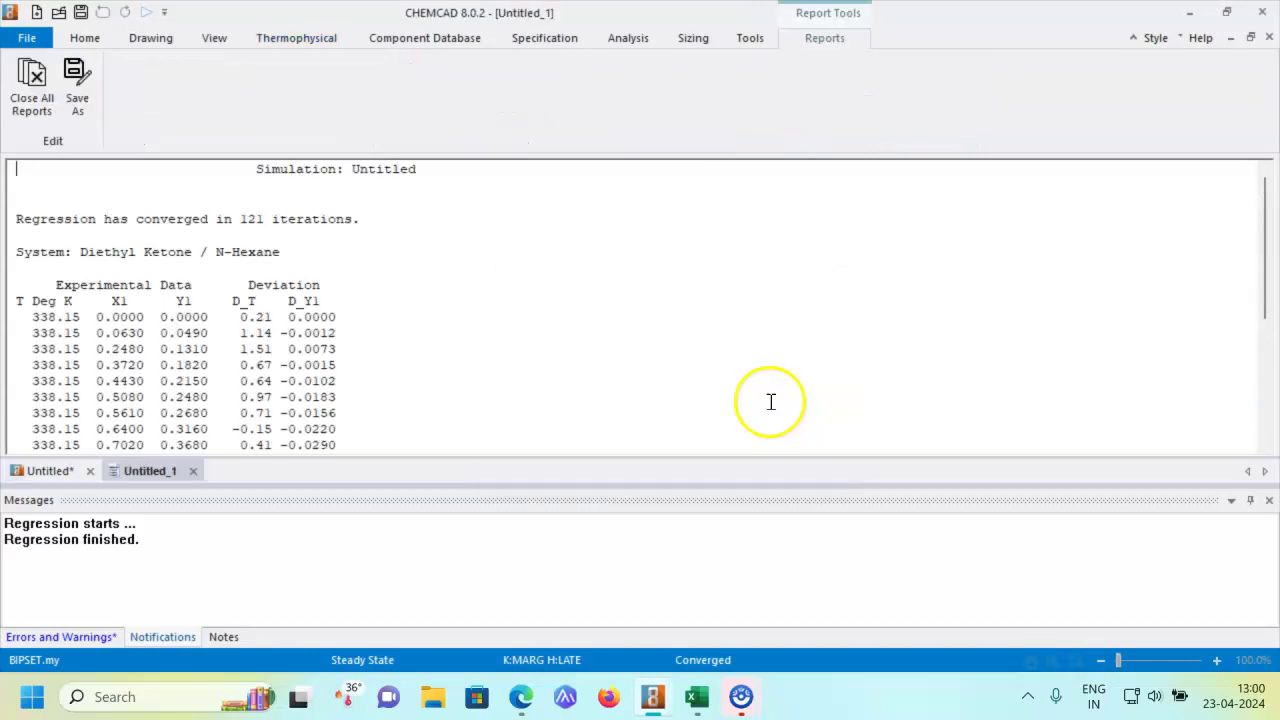
pyautogui.scroll(-3, 286, 271)
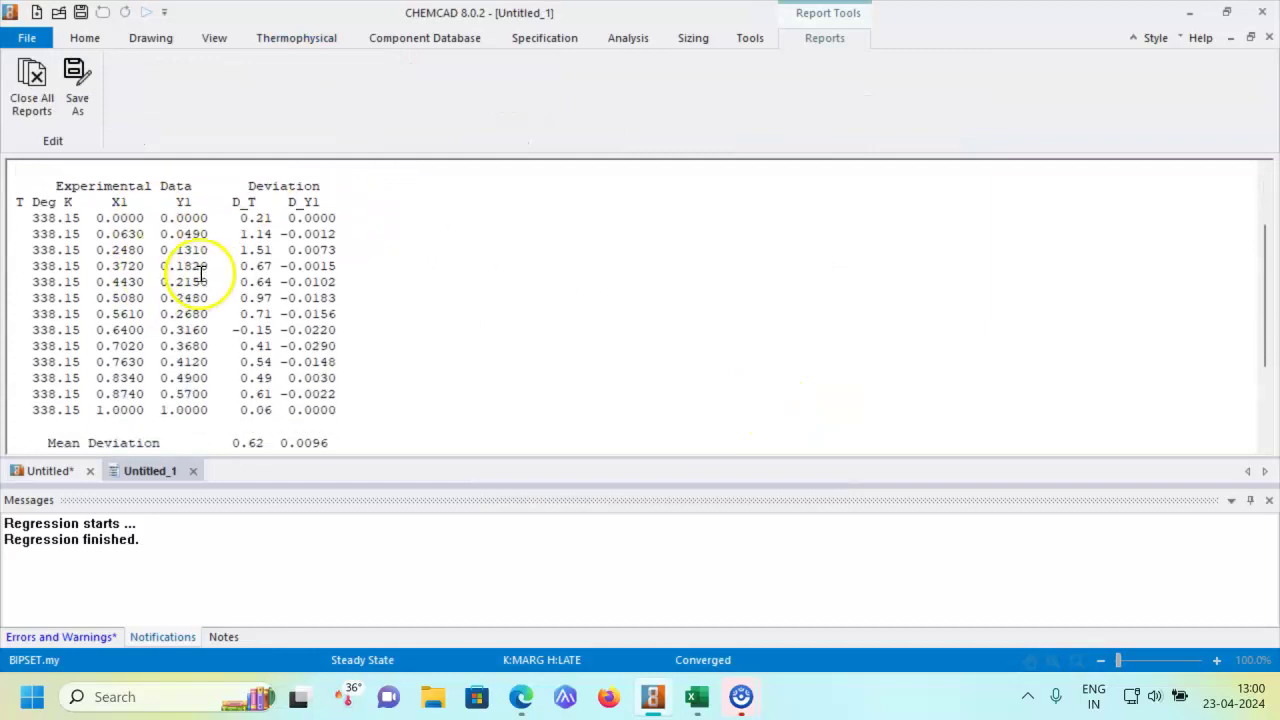
pyautogui.scroll(-2, 250, 290)
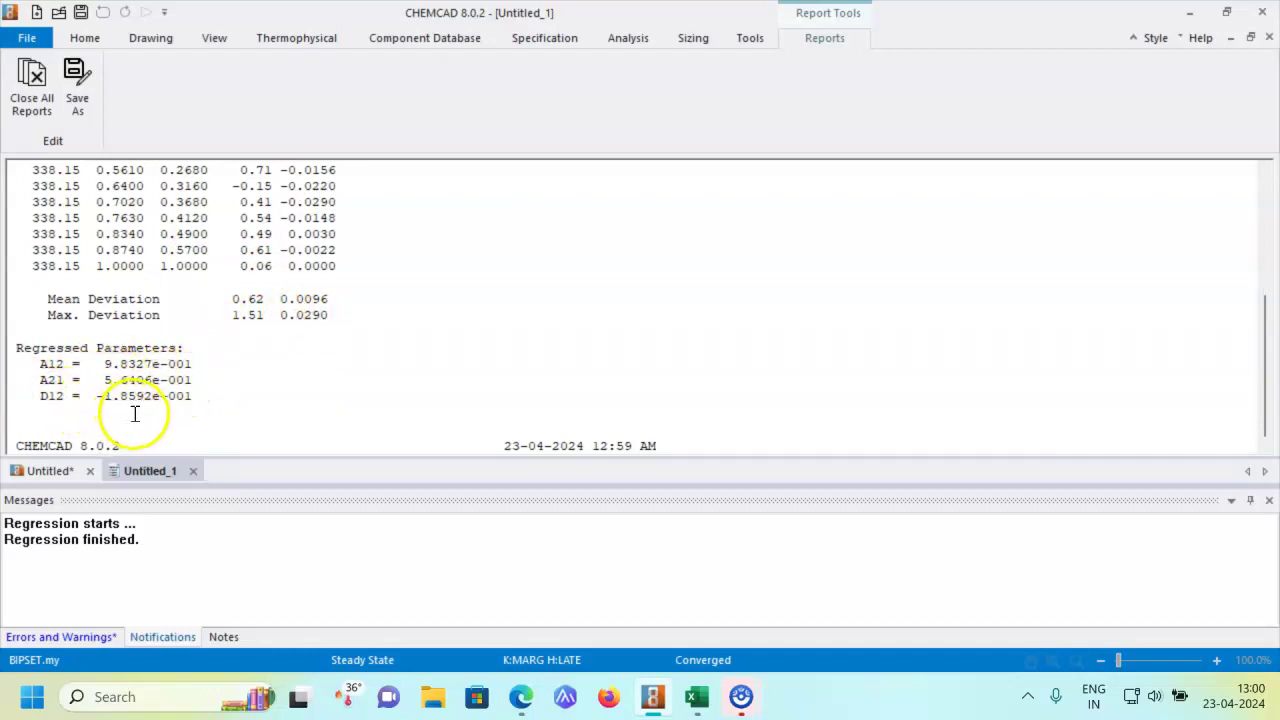
pyautogui.scroll(5, 260, 400)
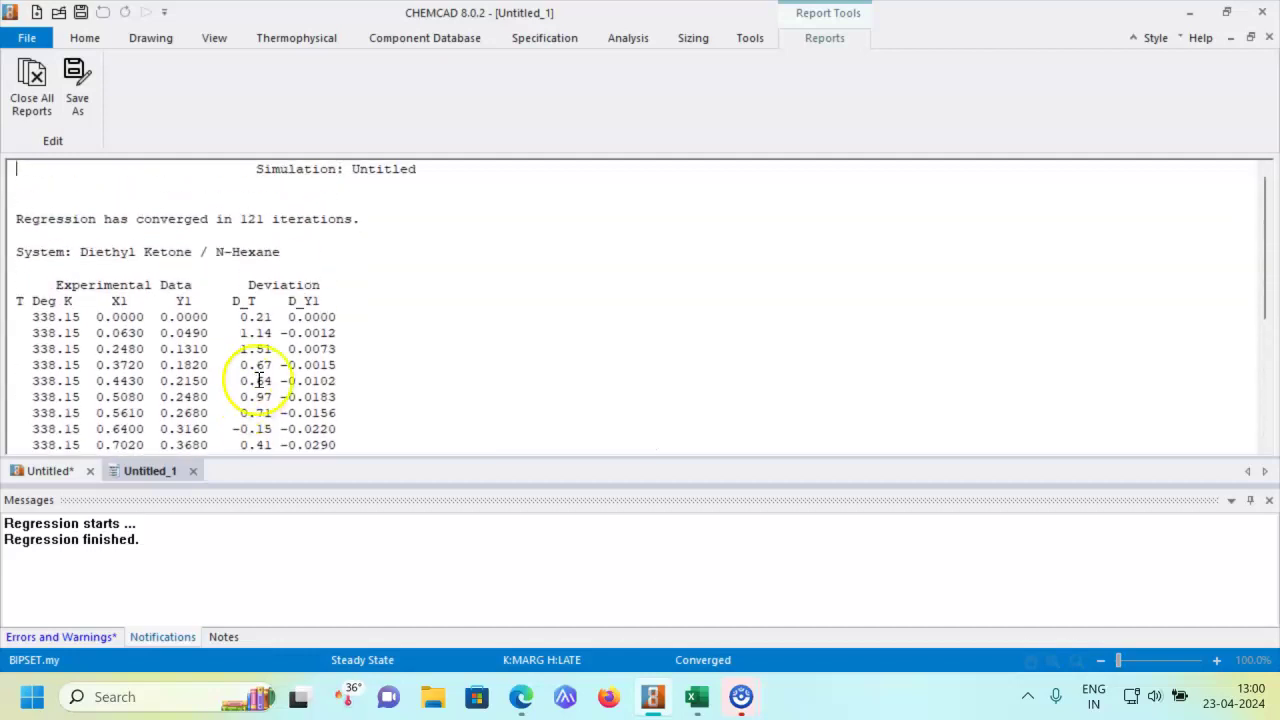
pyautogui.scroll(-2, 279, 308)
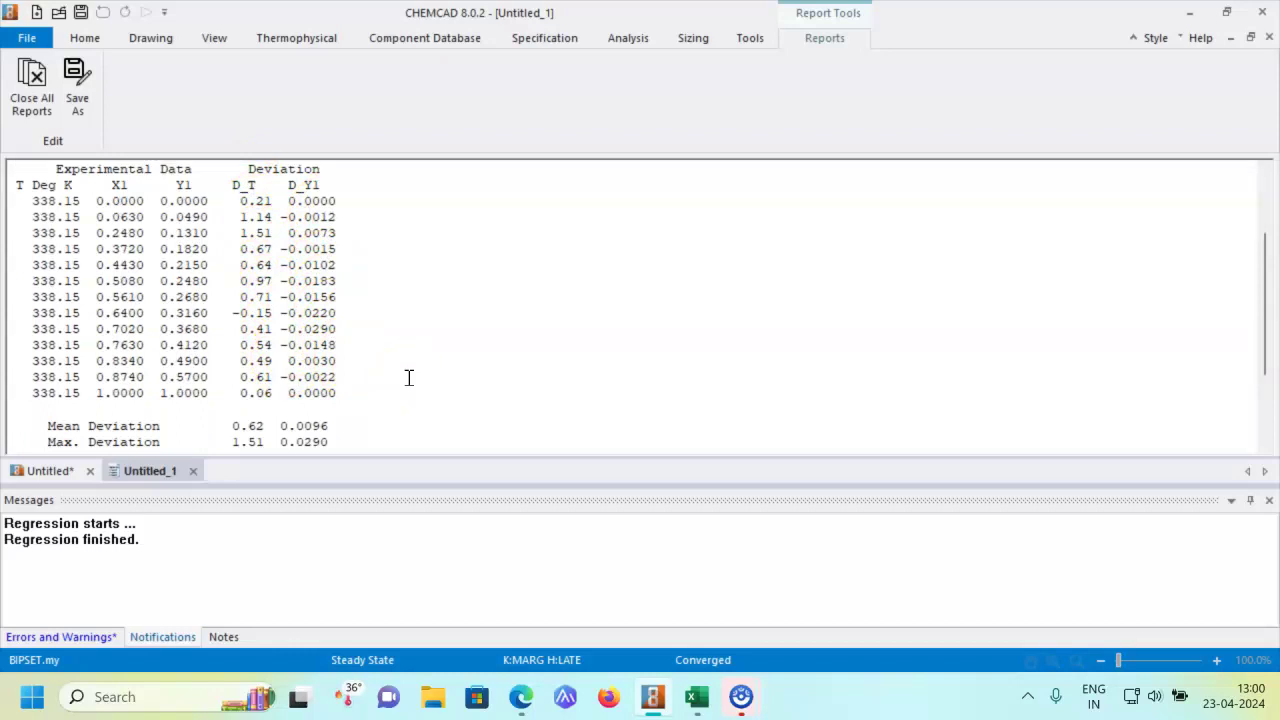
pyautogui.scroll(-3, 338, 360)
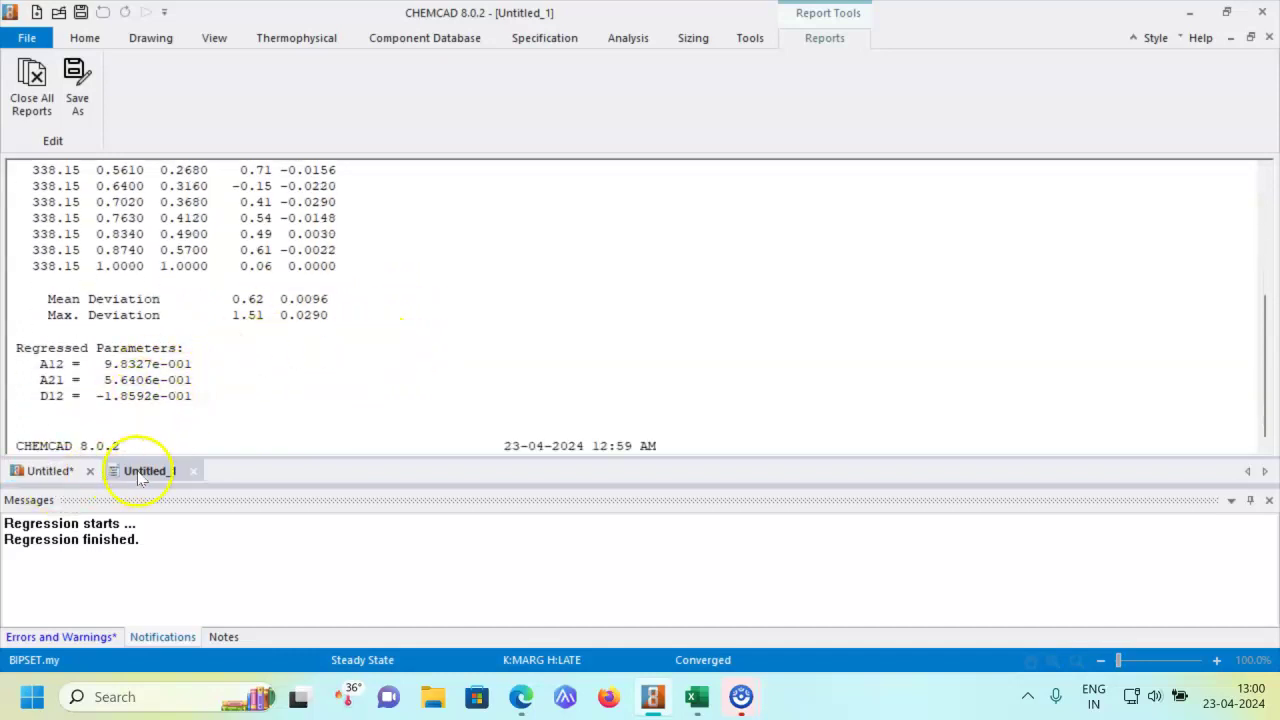
# - From the flowsheet, start a TPxy/Pxy/Txy BIP regression, then abandon it at component selection
pyautogui.click(40, 471)
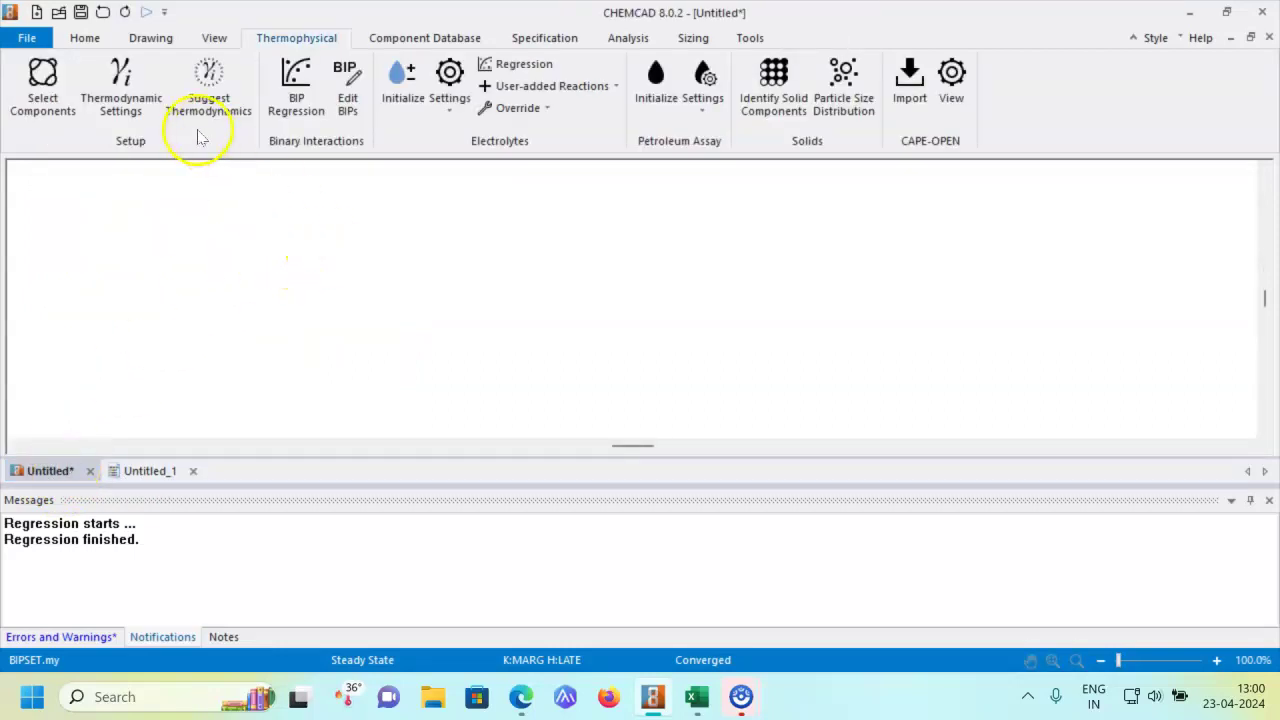
pyautogui.click(298, 100)
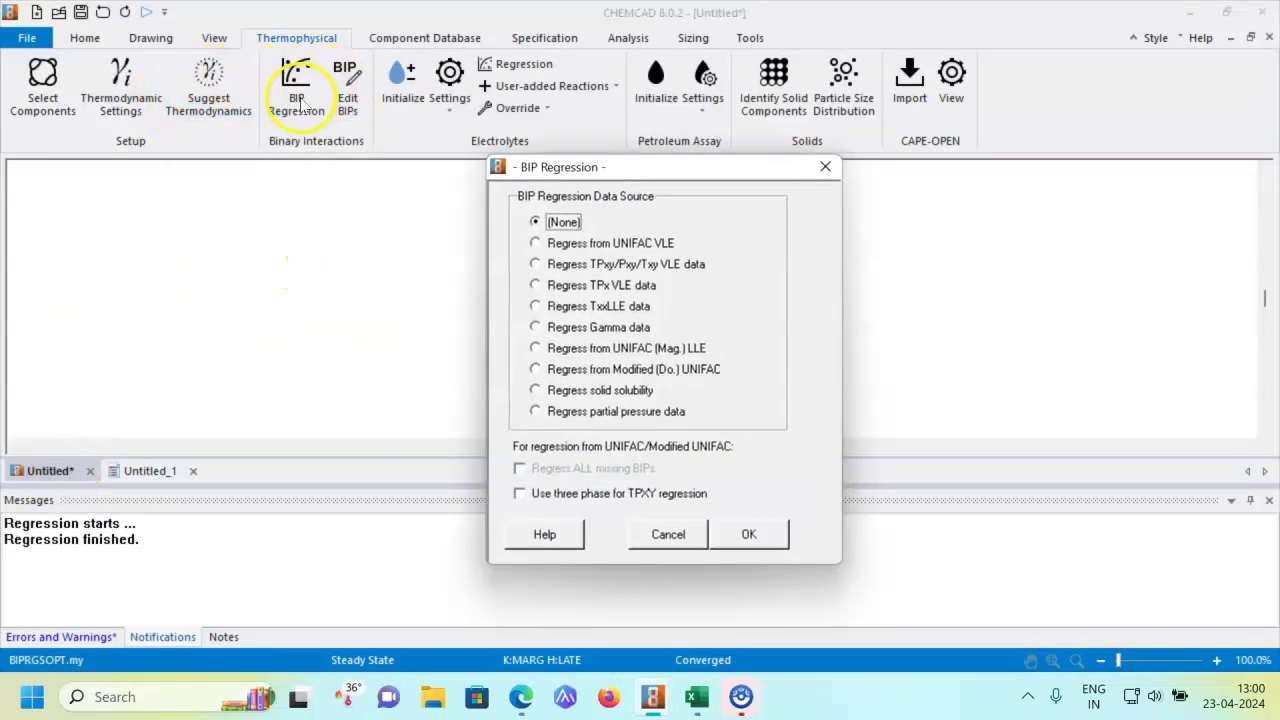
pyautogui.click(558, 246)
pyautogui.click(567, 265)
pyautogui.click(749, 534)
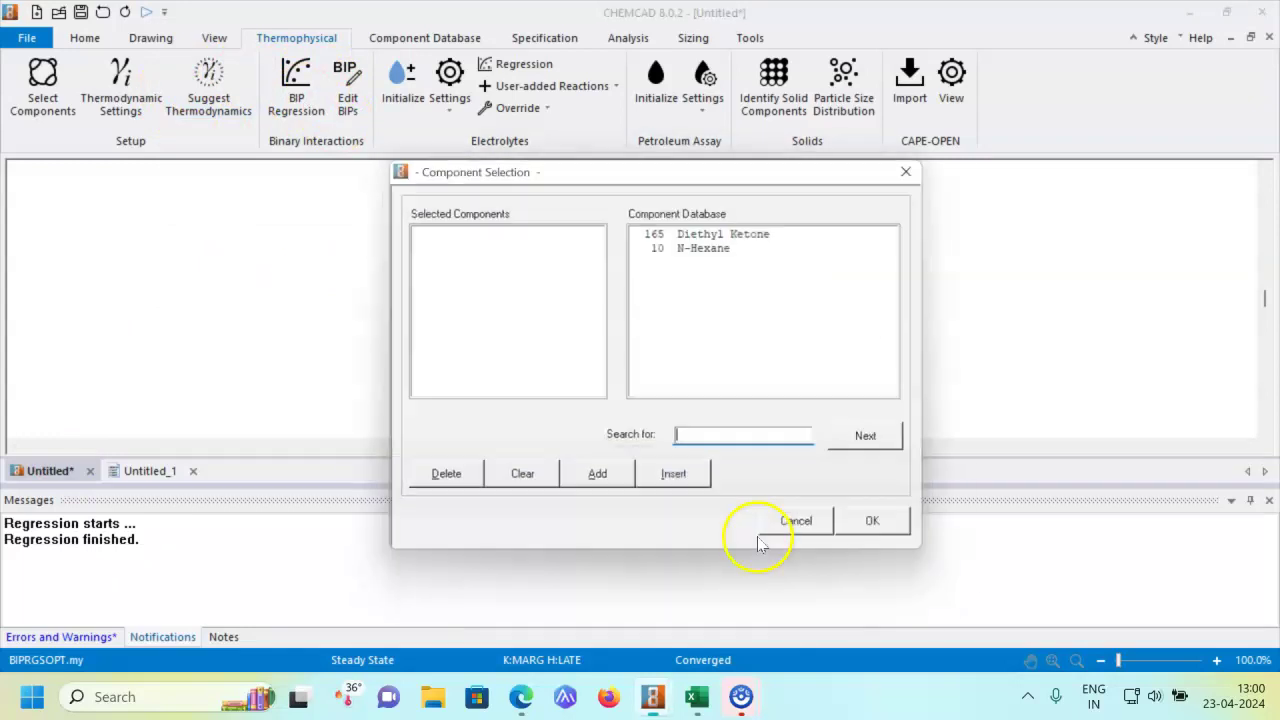
pyautogui.click(811, 536)
# - Set the global K-value model to Van Laar and dismiss its empty parameter table
pyautogui.click(120, 85)
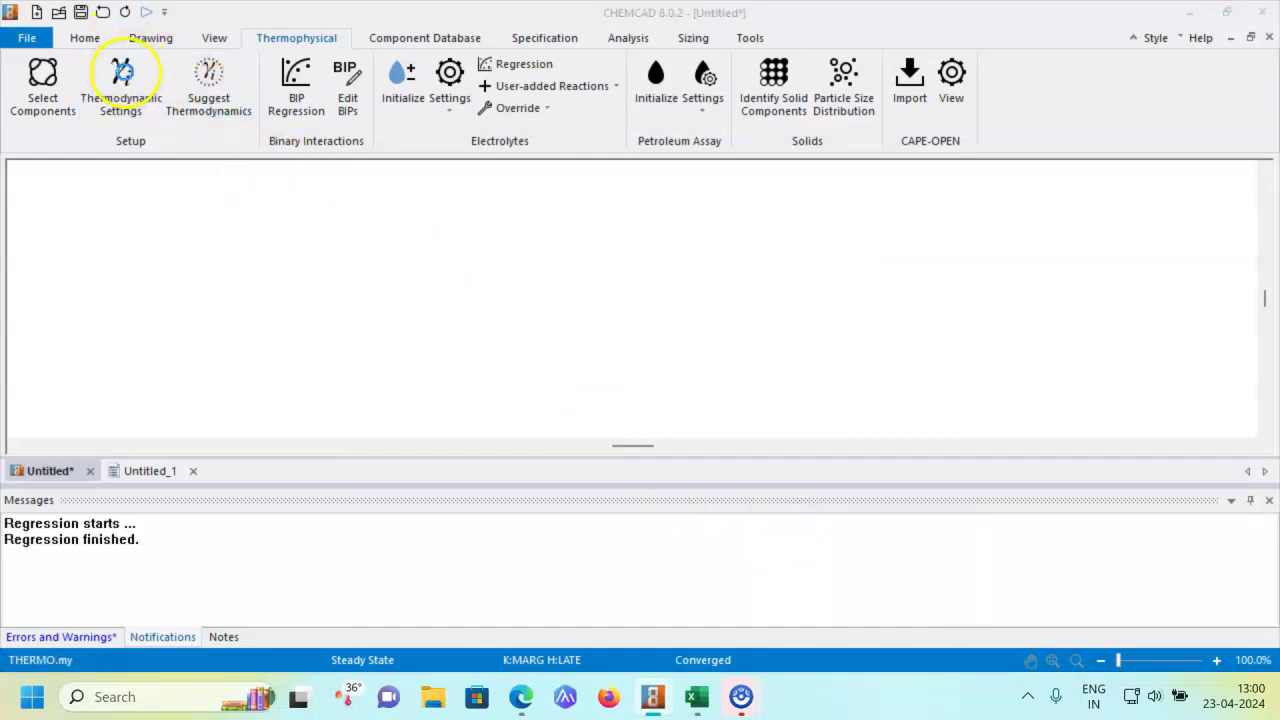
pyautogui.click(494, 204)
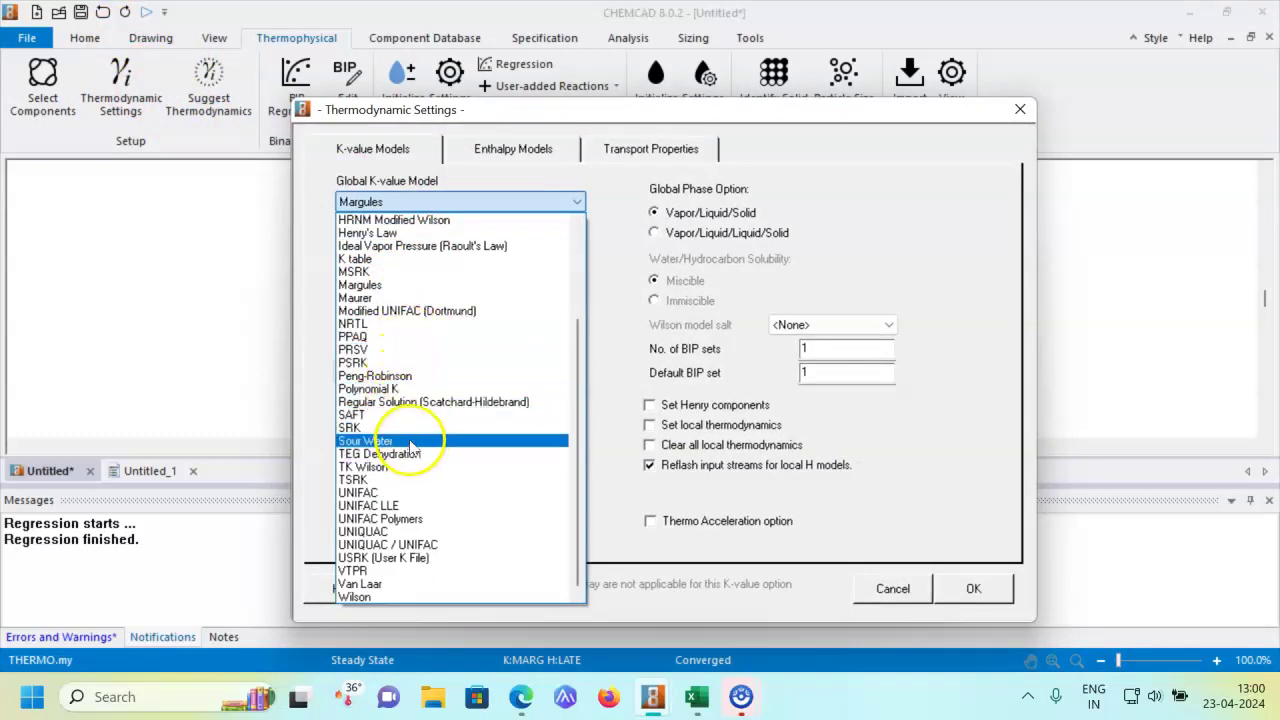
pyautogui.click(384, 584)
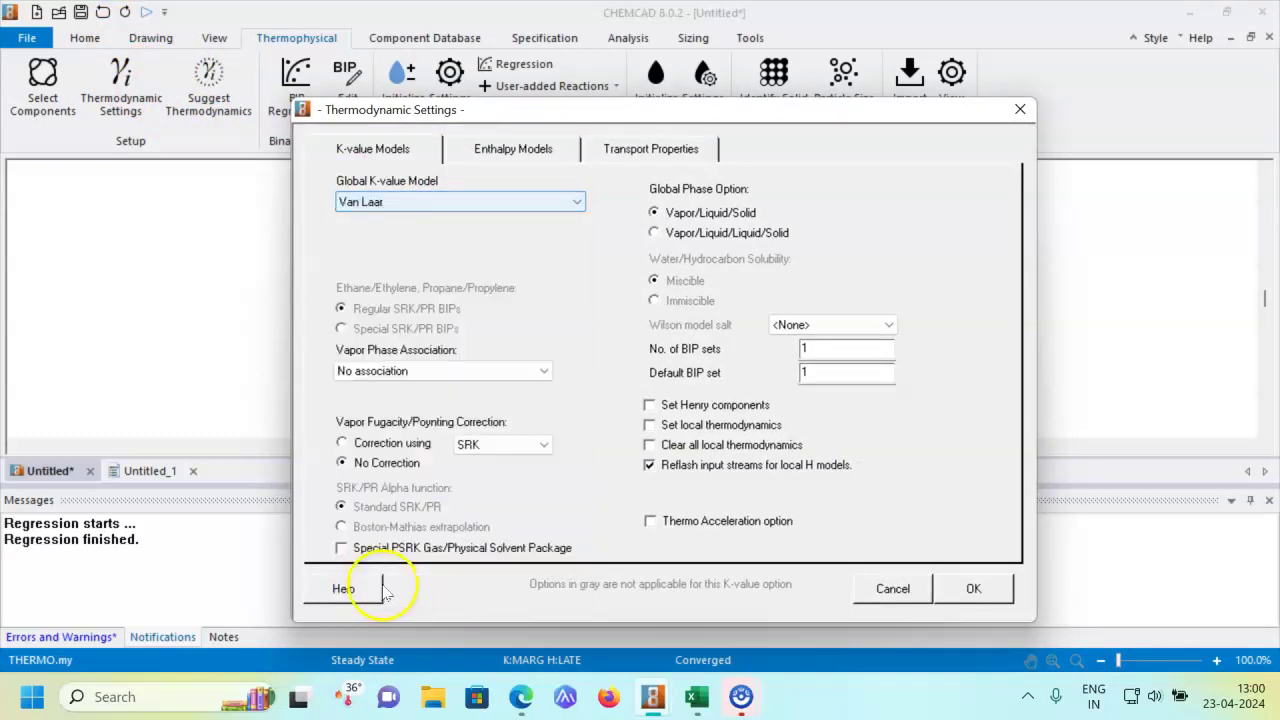
pyautogui.click(973, 588)
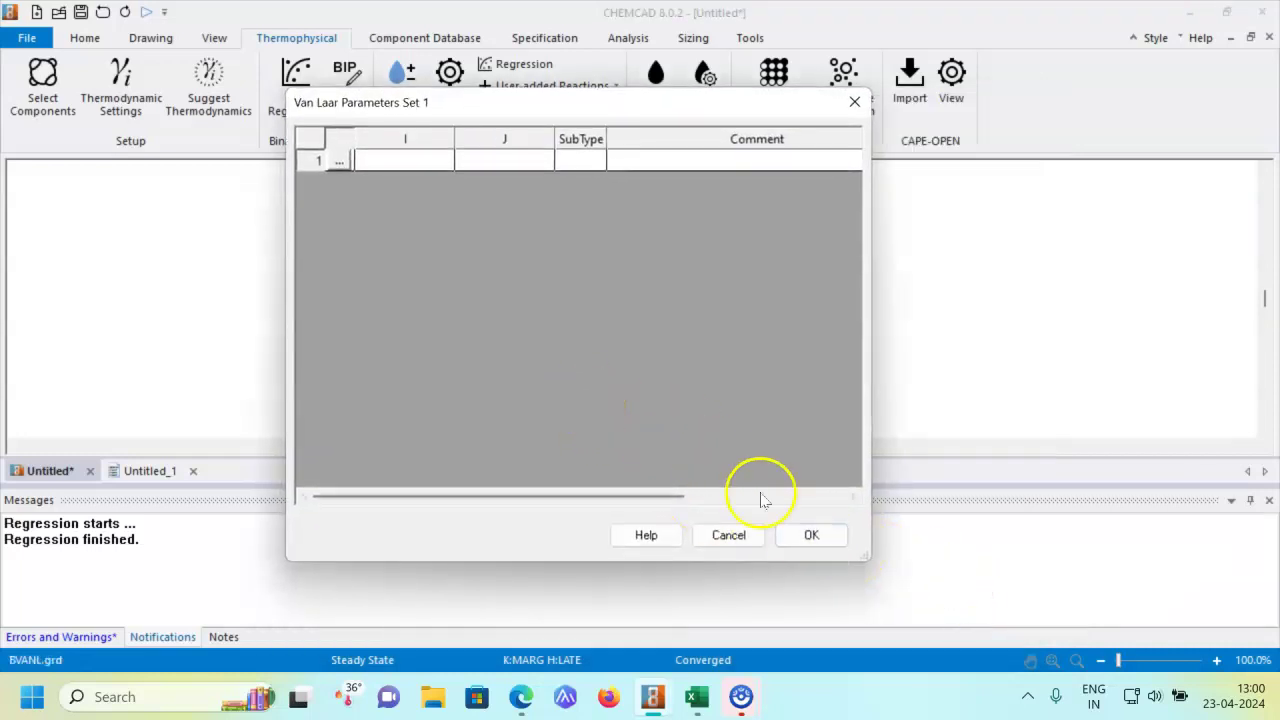
pyautogui.click(811, 535)
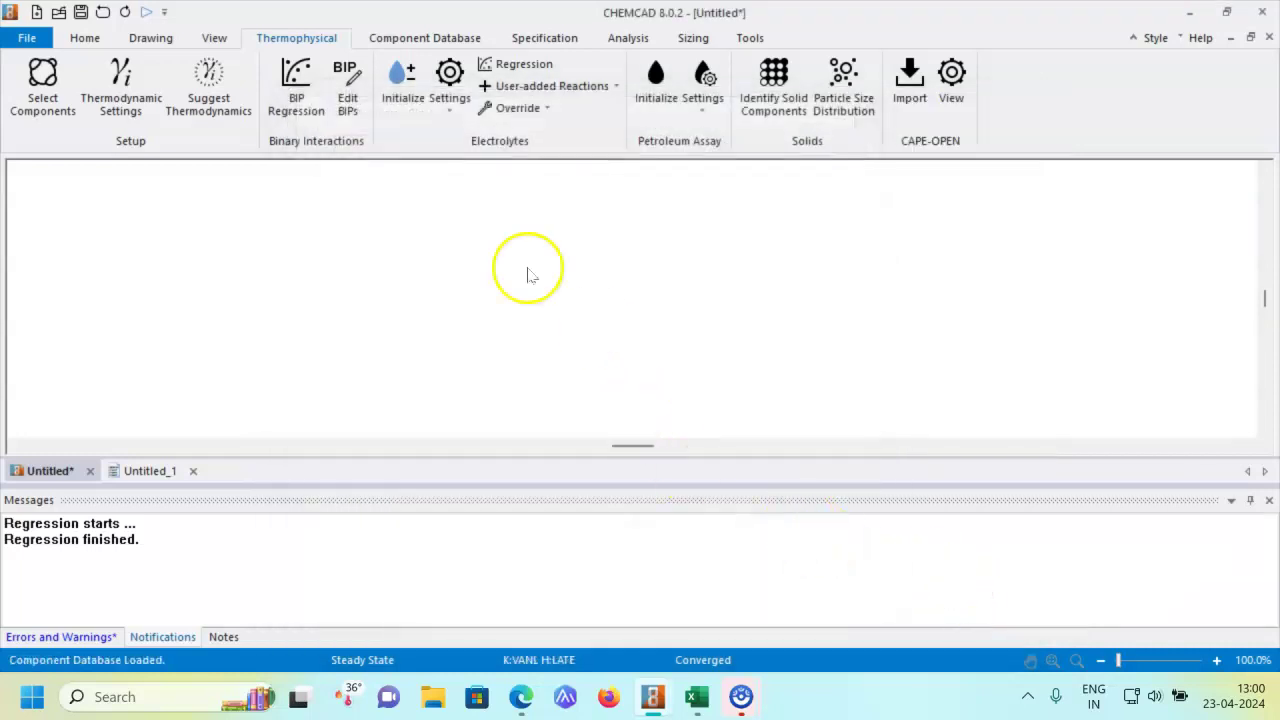
# - Start a TPxy/Pxy/Txy VLE data regression with Diethyl Ketone and N-Hexane as the components
pyautogui.click(297, 97)
pyautogui.click(555, 264)
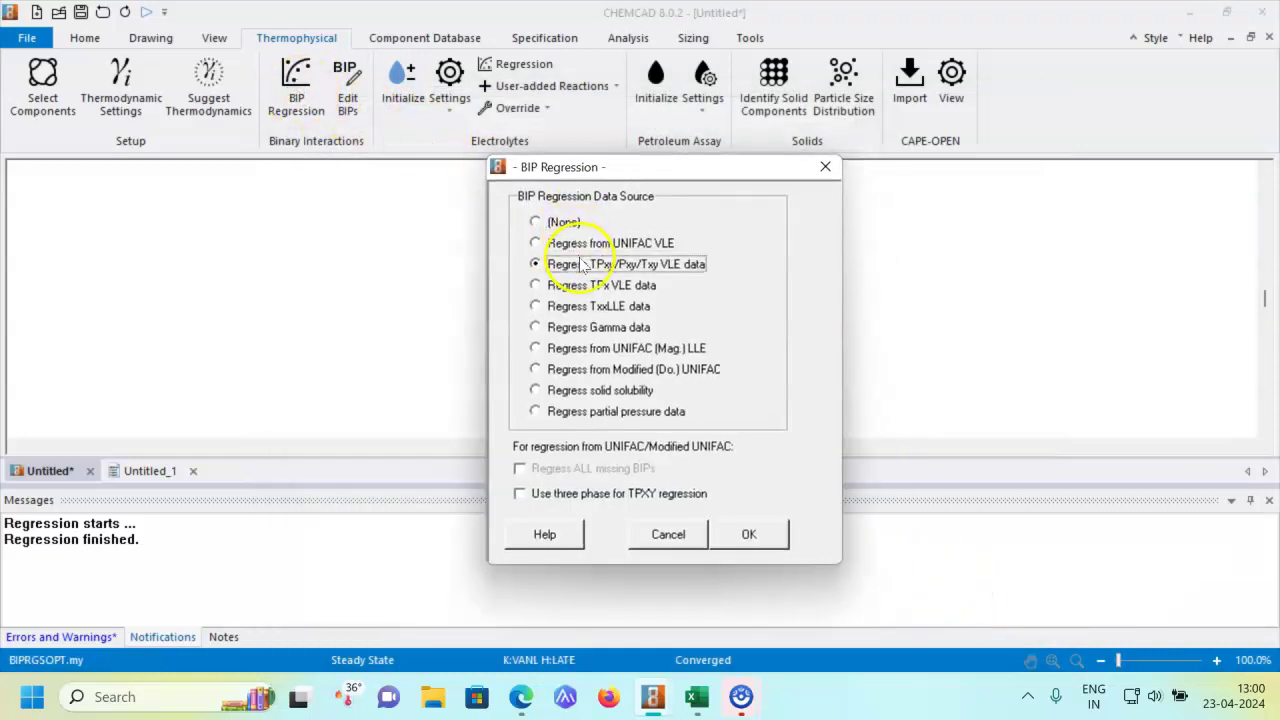
pyautogui.click(773, 531)
pyautogui.click(720, 250)
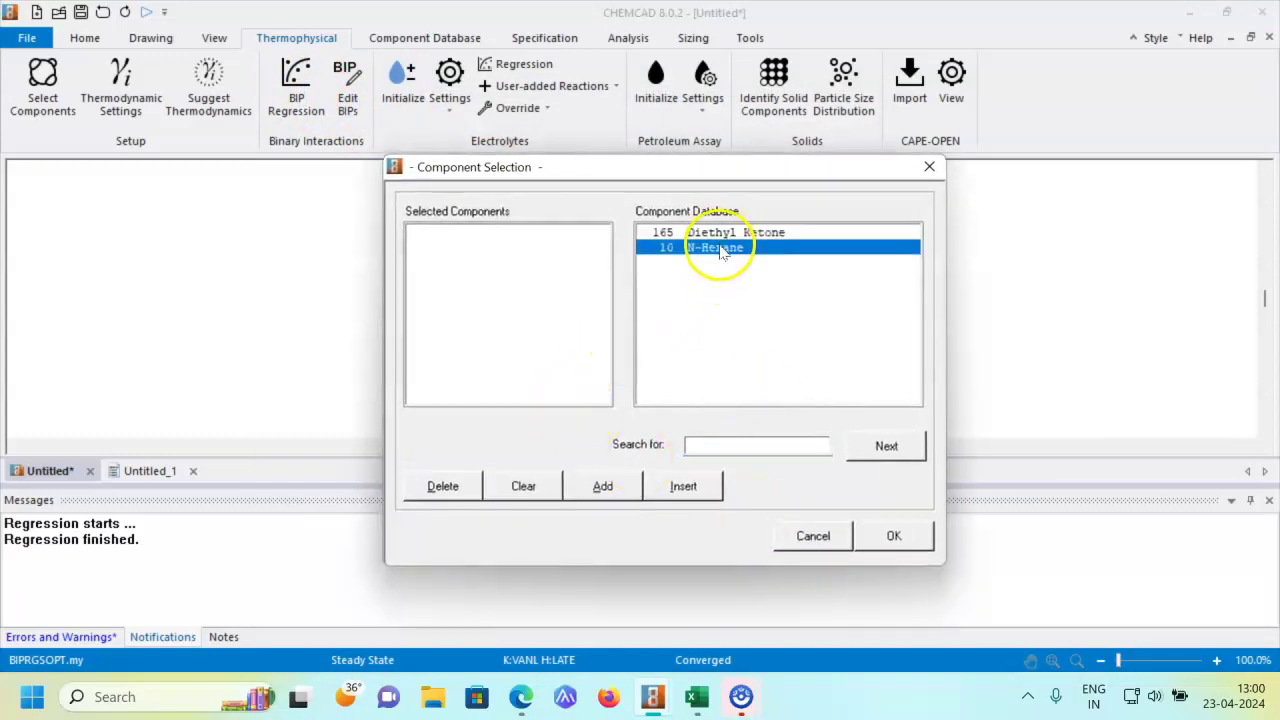
pyautogui.click(700, 233)
pyautogui.click(602, 486)
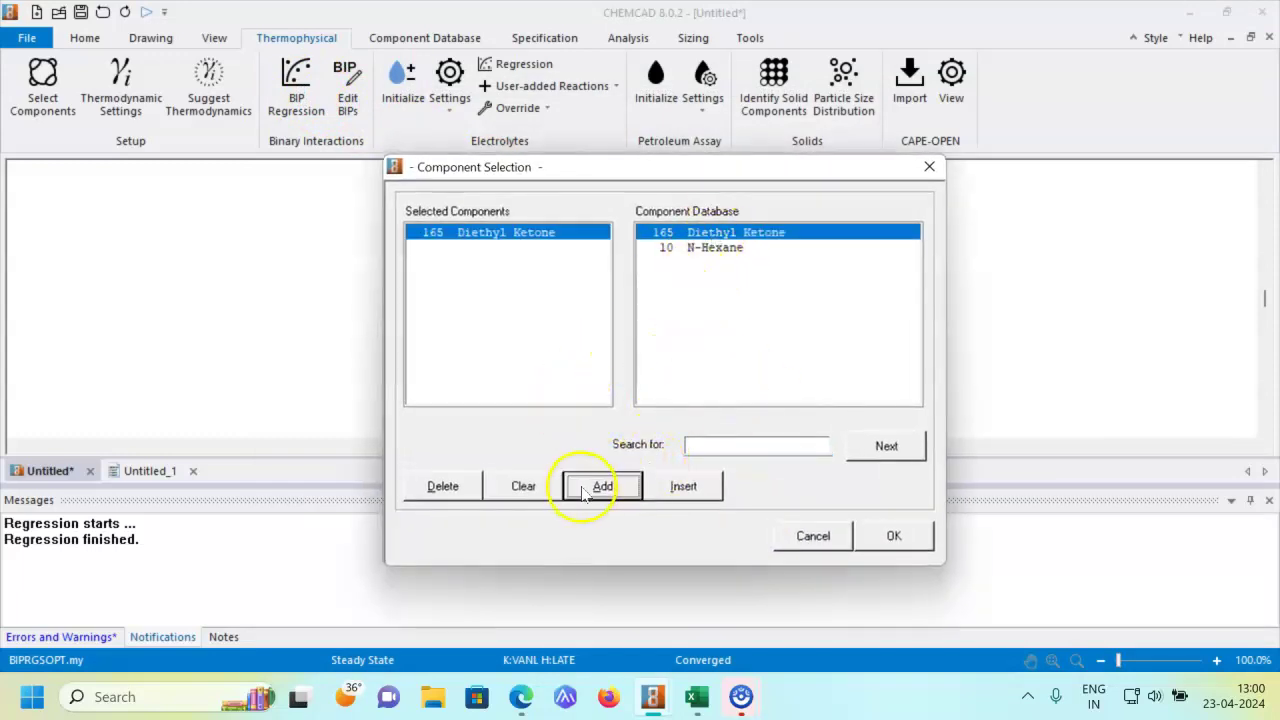
pyautogui.click(689, 250)
pyautogui.click(602, 486)
pyautogui.click(866, 536)
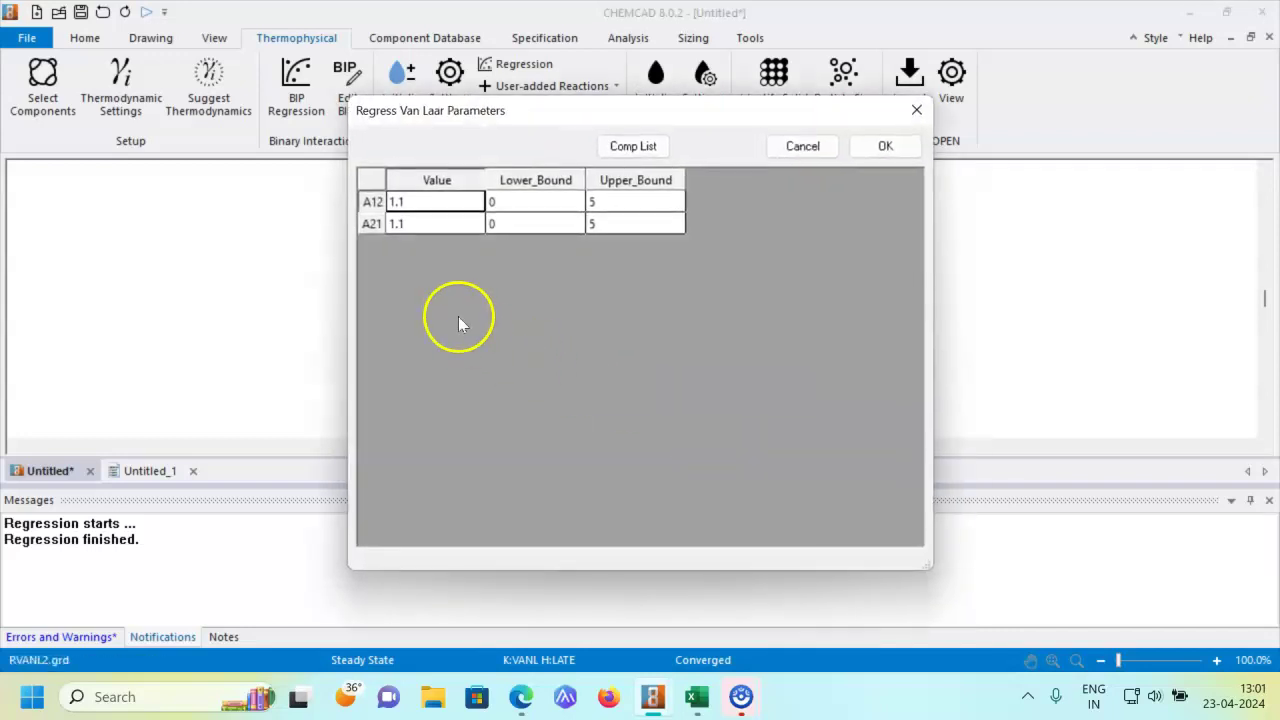
# - Accept the Van Laar initial values, convergence settings and TPXY data, then clear the BIP set number
pyautogui.click(886, 148)
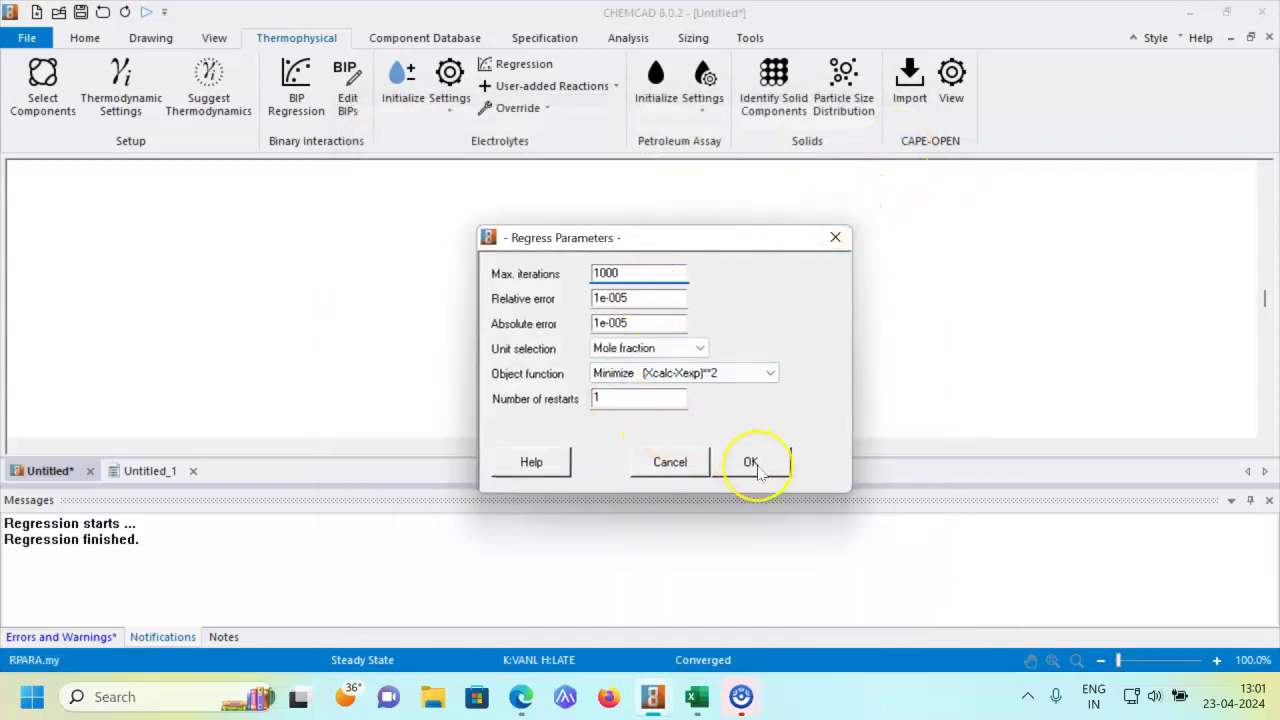
pyautogui.click(752, 463)
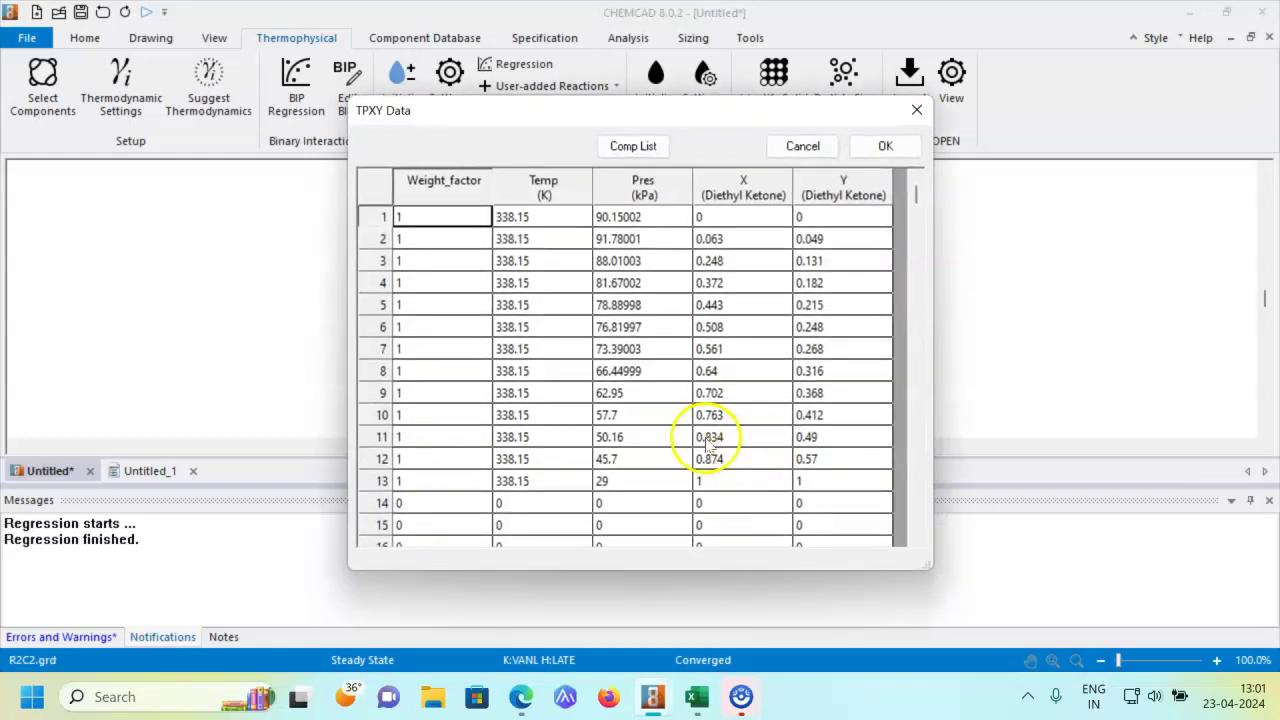
pyautogui.click(883, 147)
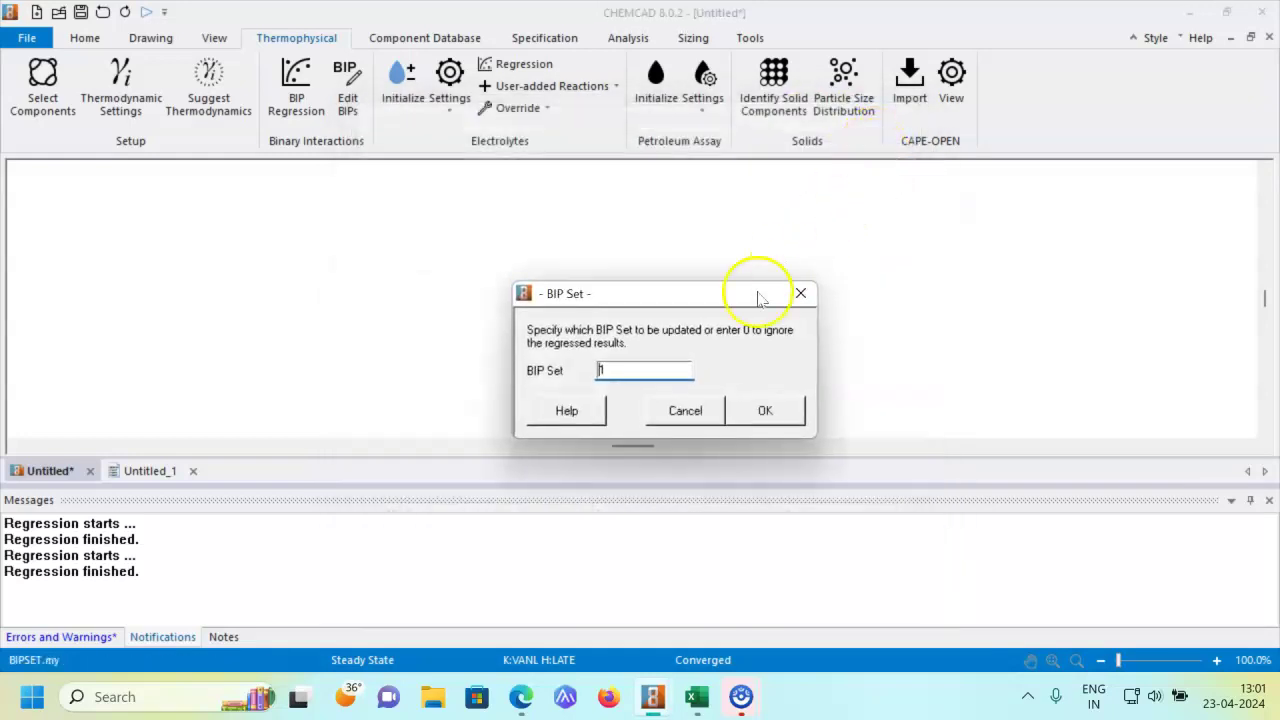
pyautogui.click(566, 410)
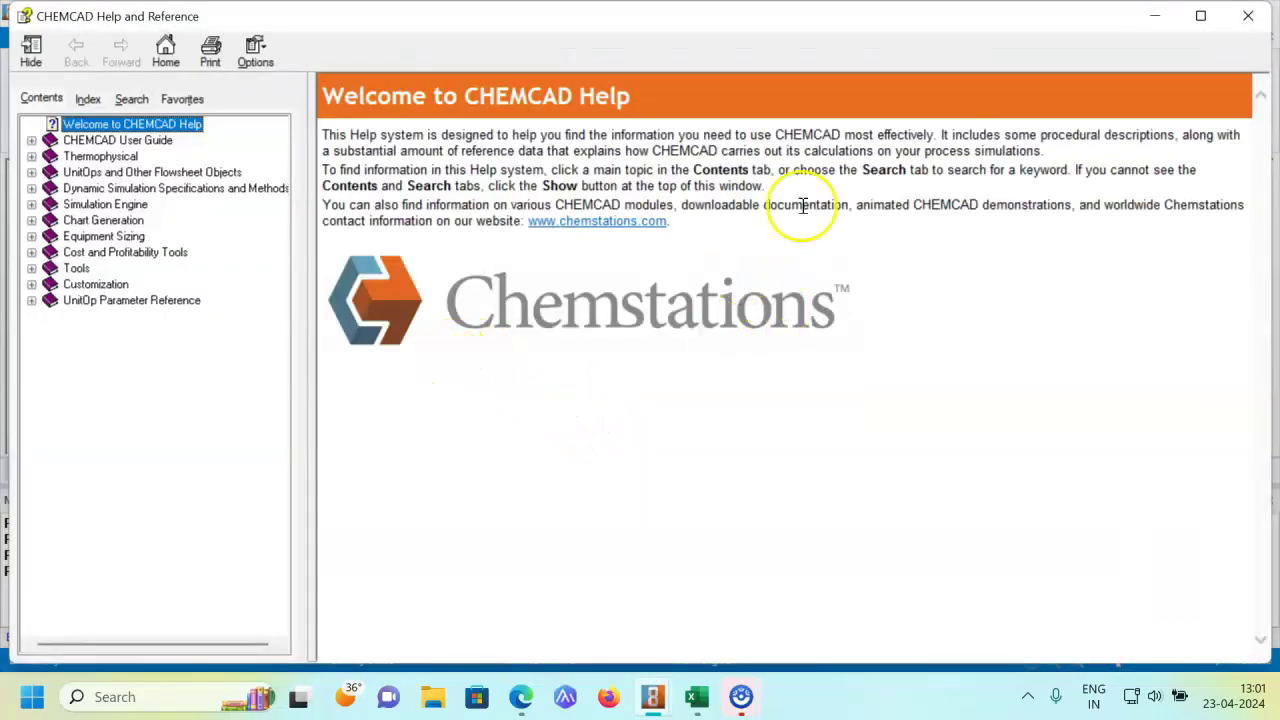
pyautogui.click(1248, 16)
pyautogui.click(626, 370)
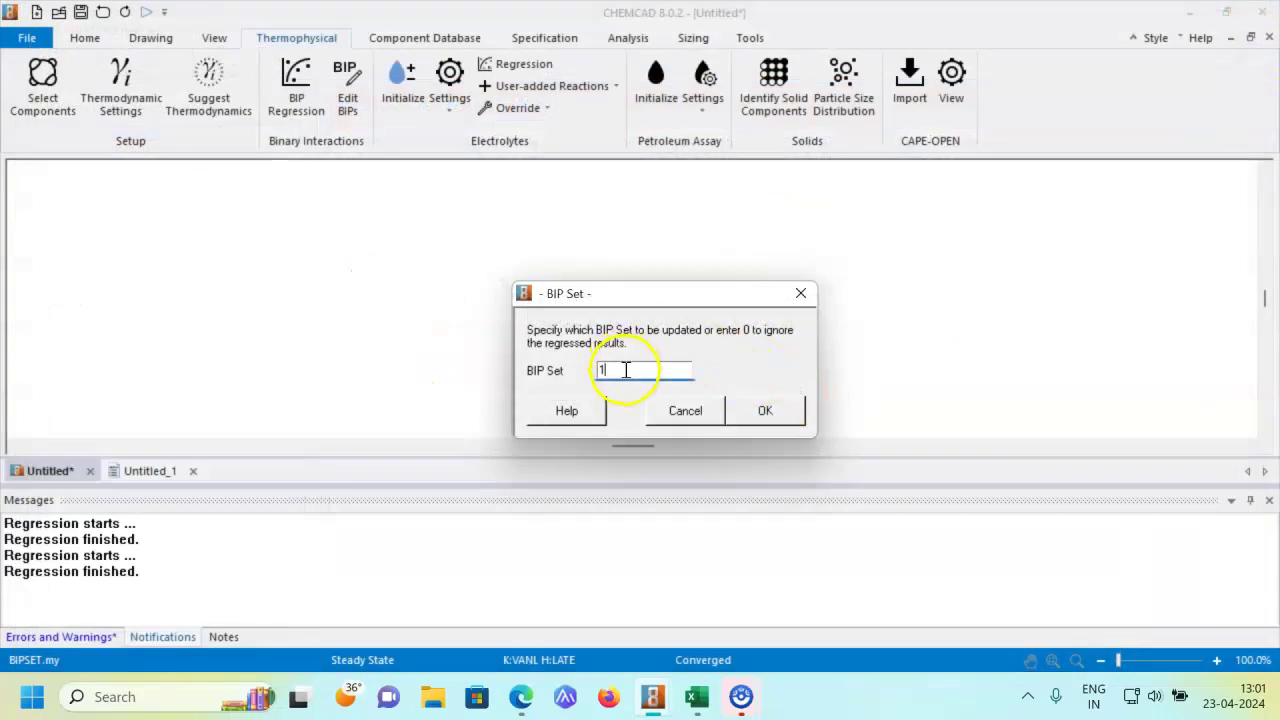
pyautogui.press('BackSpace')
# - Store the Van Laar regression results as BIP set 2
pyautogui.write('2')
pyautogui.click(766, 410)
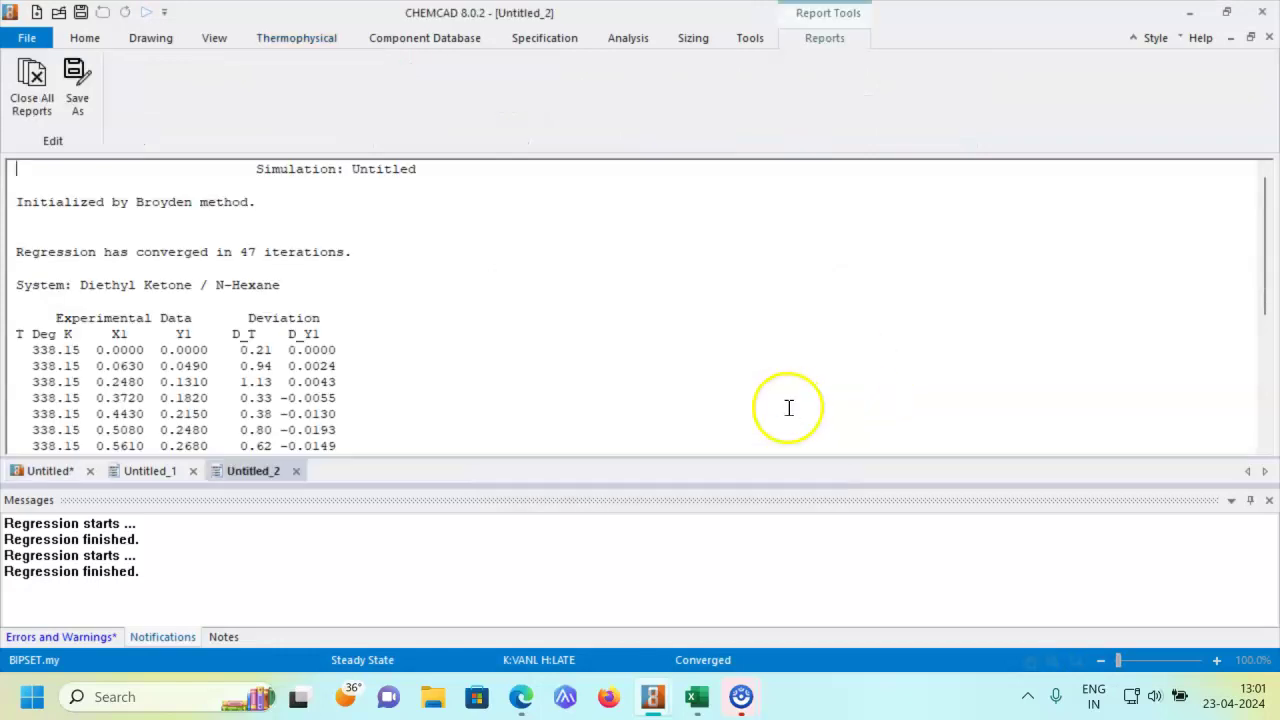
pyautogui.scroll(-5, 392, 242)
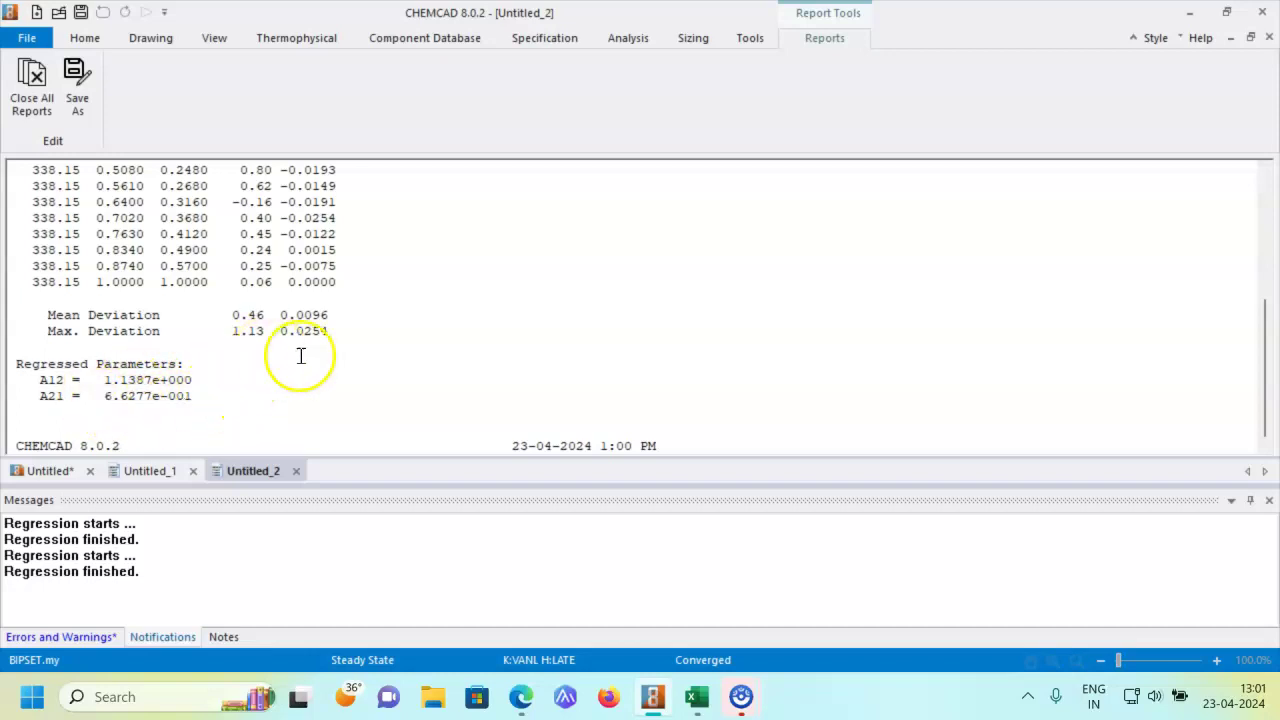
# - Compare with the Margules report, then show Van Laar A12 = 1.1387 and A21 = 0.66277
pyautogui.scroll(2, 361, 358)
pyautogui.scroll(5, 361, 358)
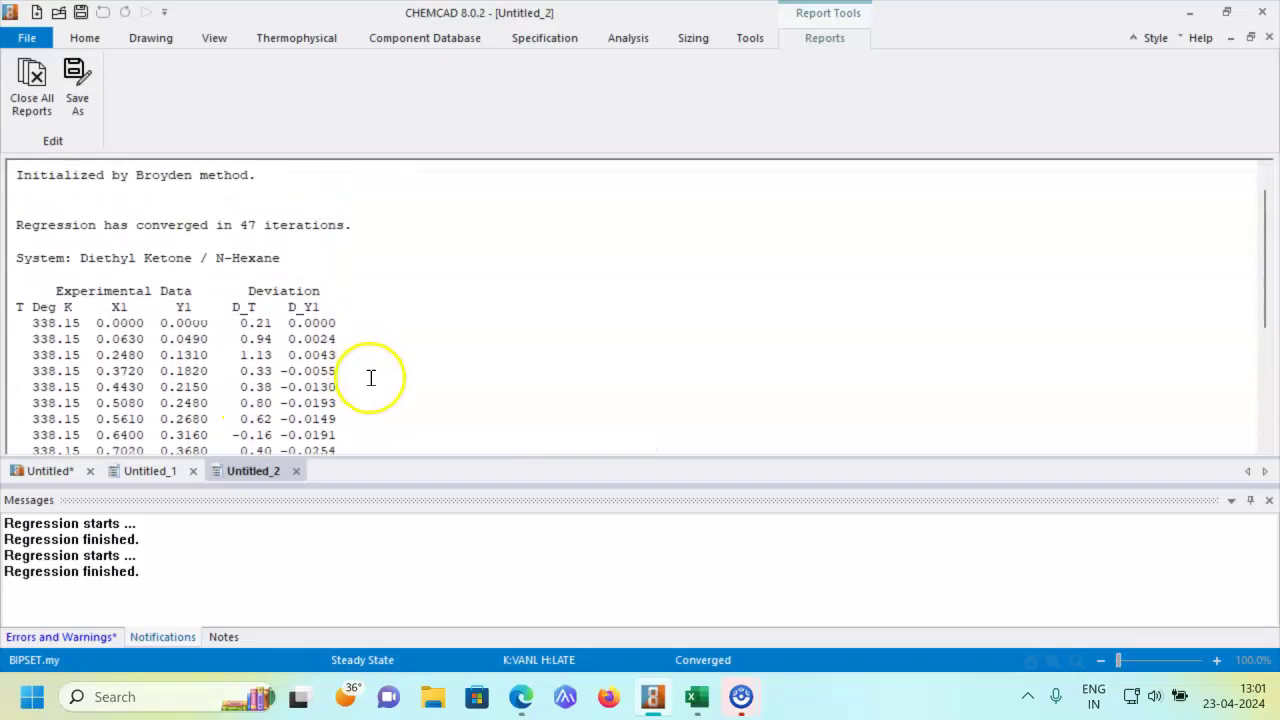
pyautogui.click(145, 471)
pyautogui.scroll(-8, 300, 385)
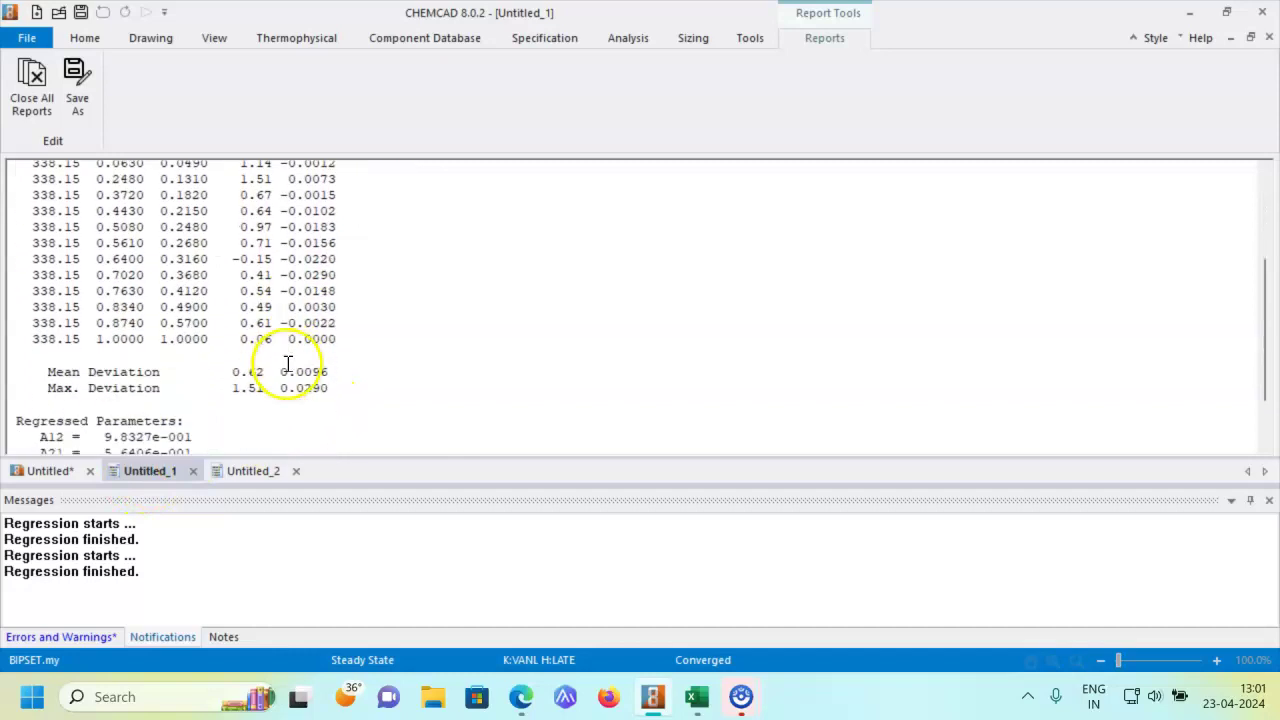
pyautogui.click(230, 475)
pyautogui.scroll(-8, 384, 354)
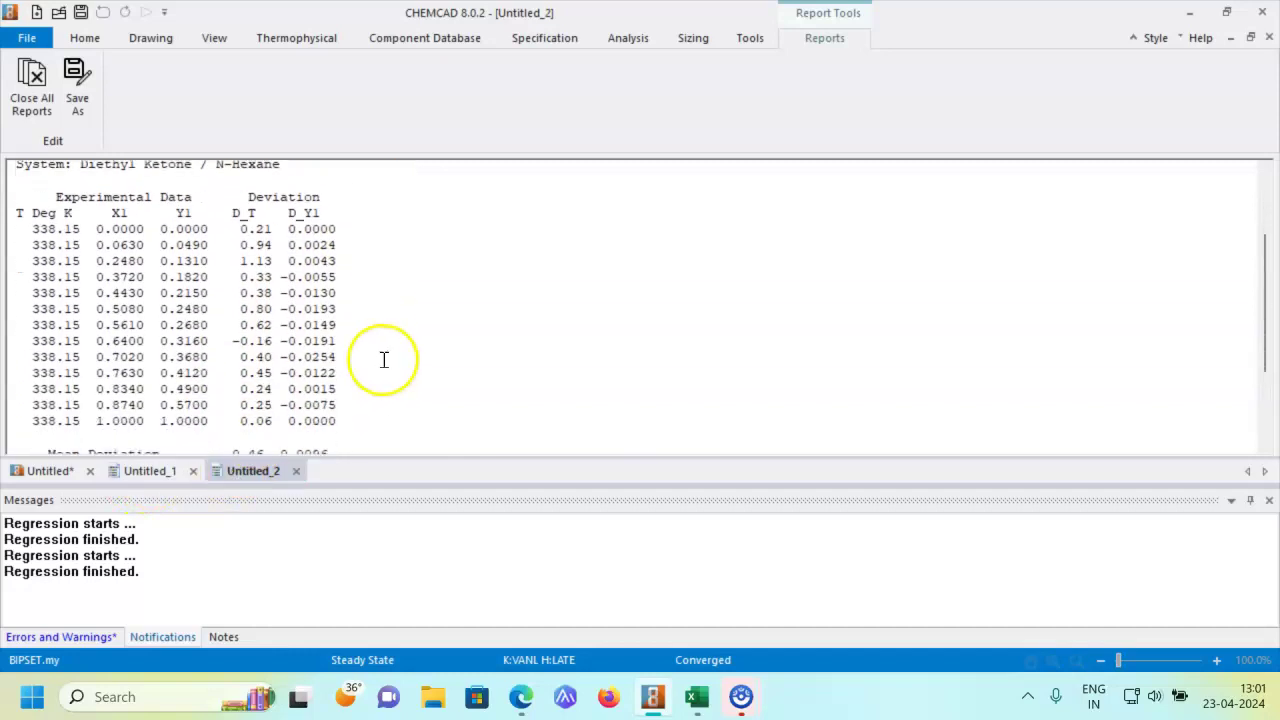